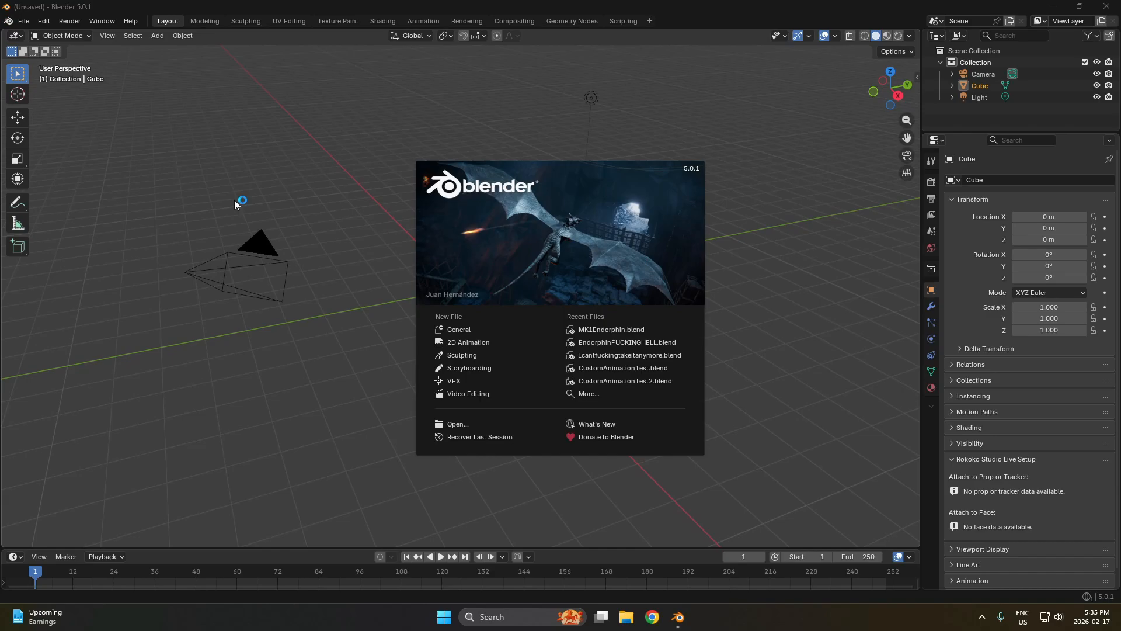
Dismiss the splash screen and delete the default camera, cube and light from the scene.
{"action": "left_click", "coordinate": [220, 198]}
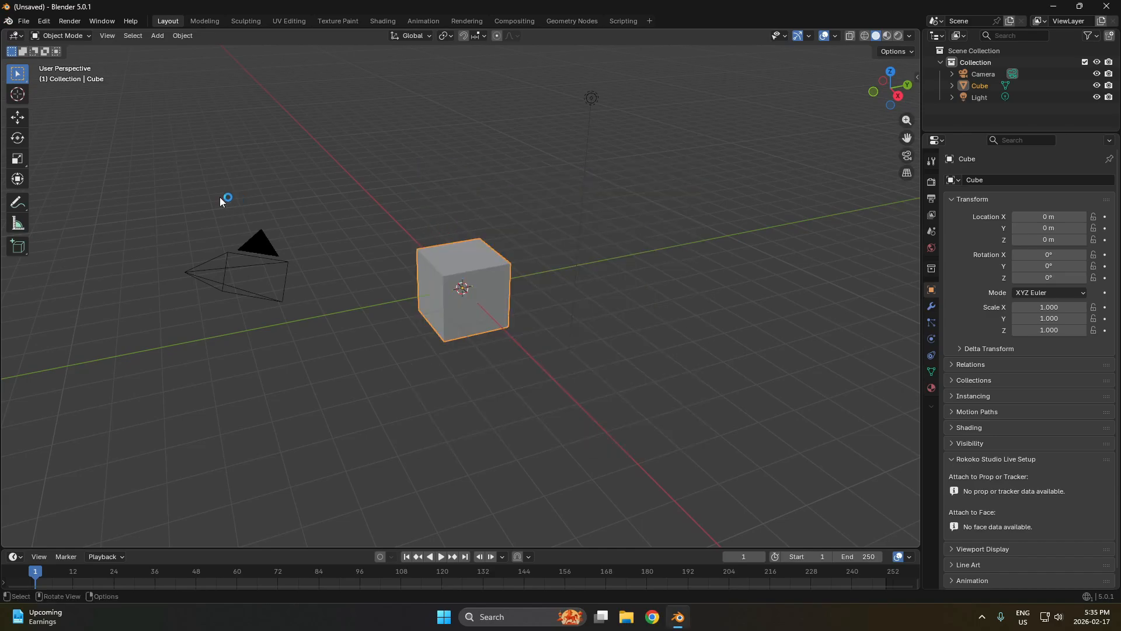
{"action": "key", "text": "a"}
{"action": "key", "text": "Delete"}
Import DefaultRig.fbx from the Downloads folder using the FBX importer's default settings.
{"action": "left_click", "coordinate": [24, 21]}
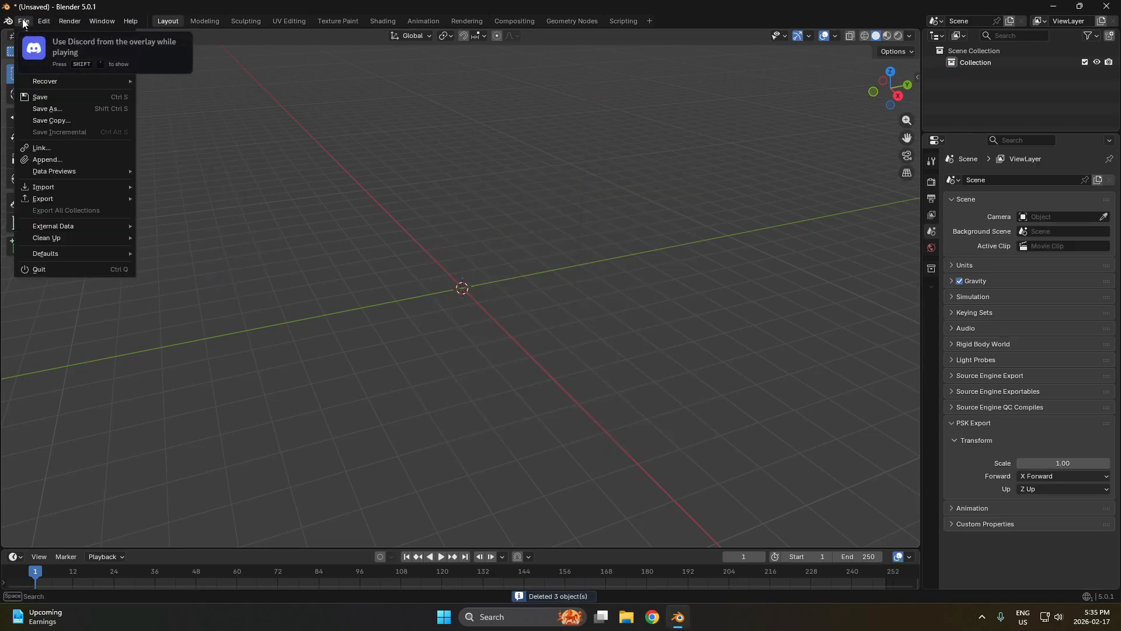
{"action": "mouse_move", "coordinate": [47, 188]}
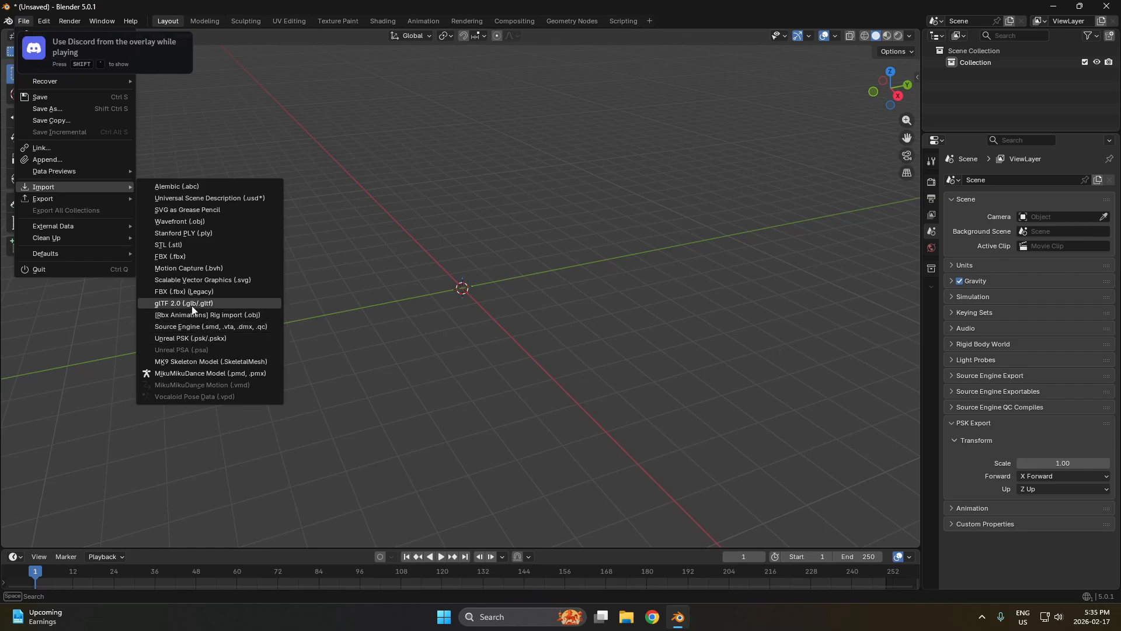
{"action": "left_click", "coordinate": [175, 257]}
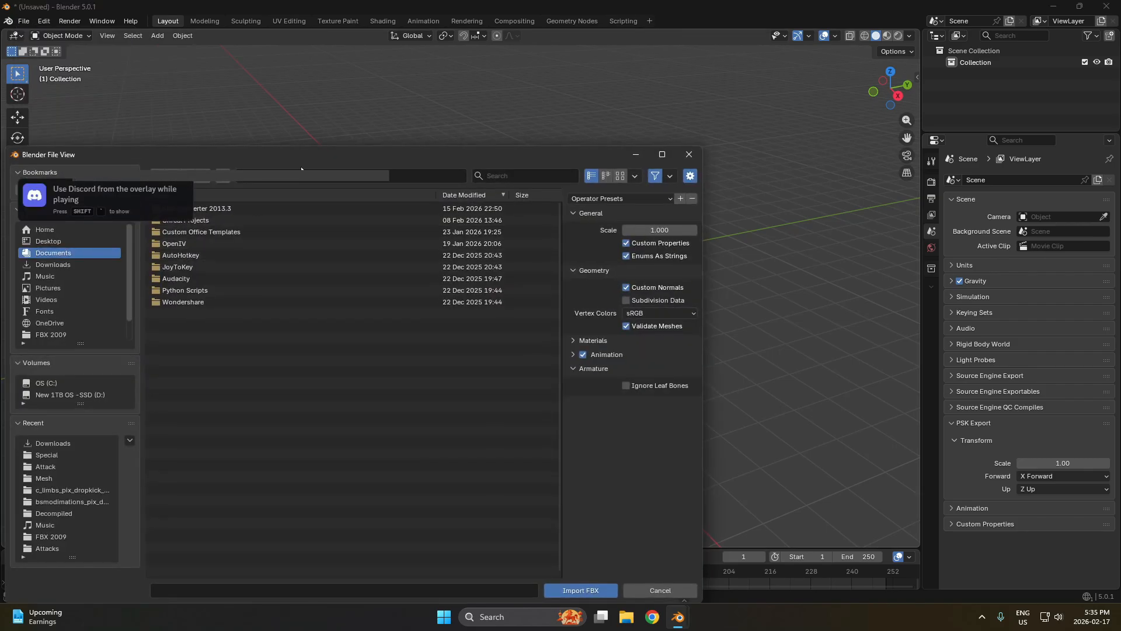
{"action": "left_click_drag", "start_coordinate": [345, 147], "coordinate": [550, 125]}
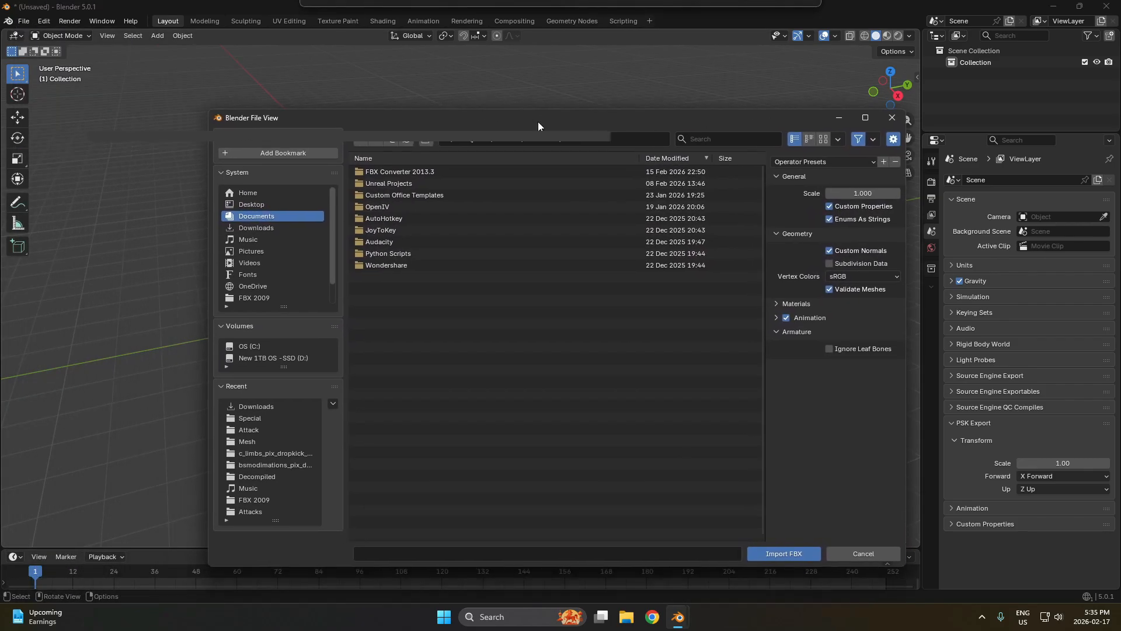
{"action": "left_click", "coordinate": [248, 228]}
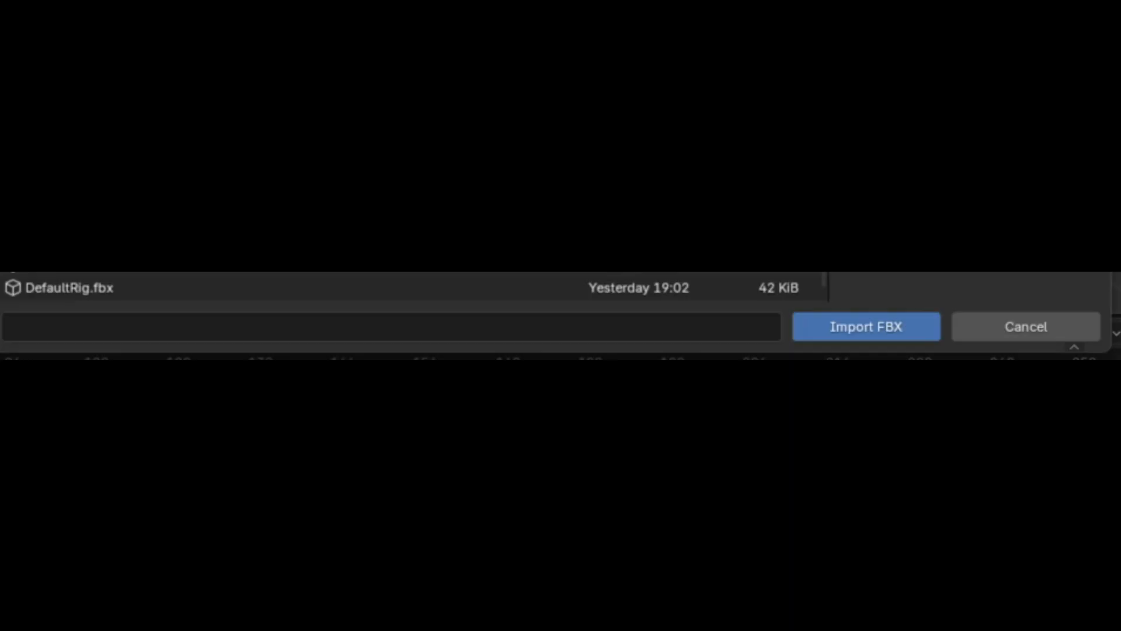
{"action": "left_click", "coordinate": [98, 288]}
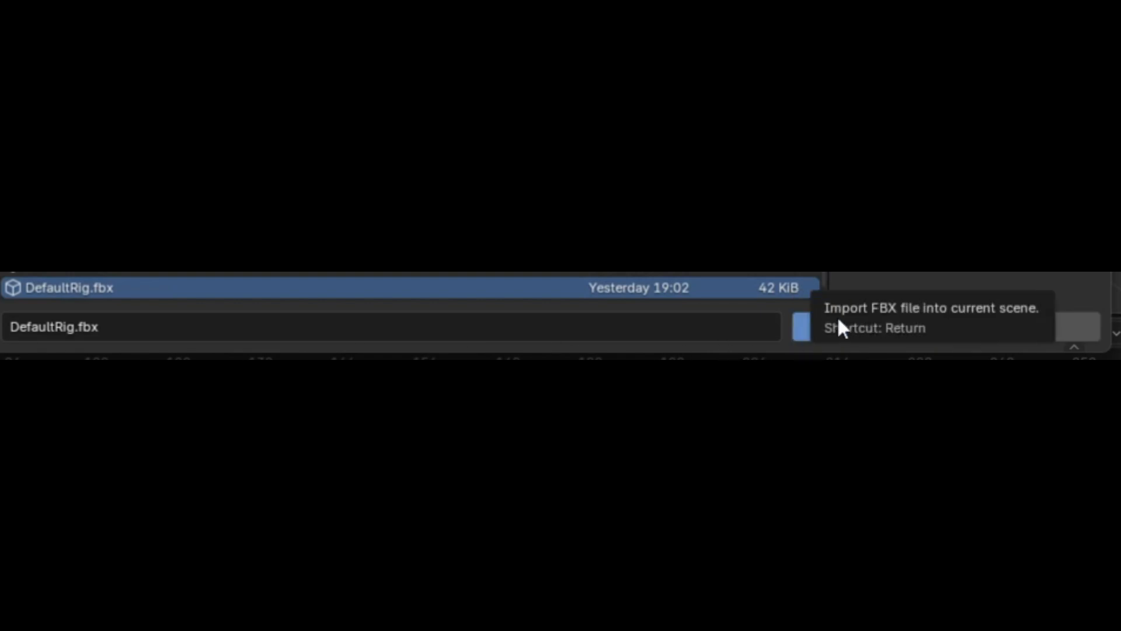
{"action": "left_click", "coordinate": [858, 331]}
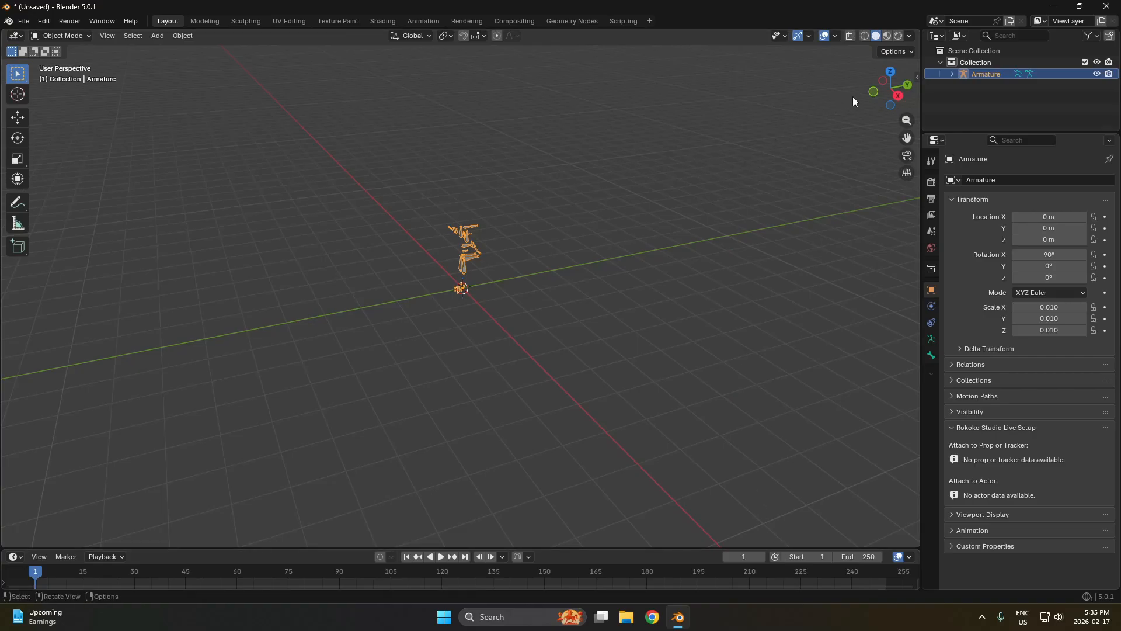
Set the front view and import barney_reference.smd with its skeleton as a separate armature.
{"action": "left_click", "coordinate": [873, 92]}
{"action": "left_click", "coordinate": [442, 149]}
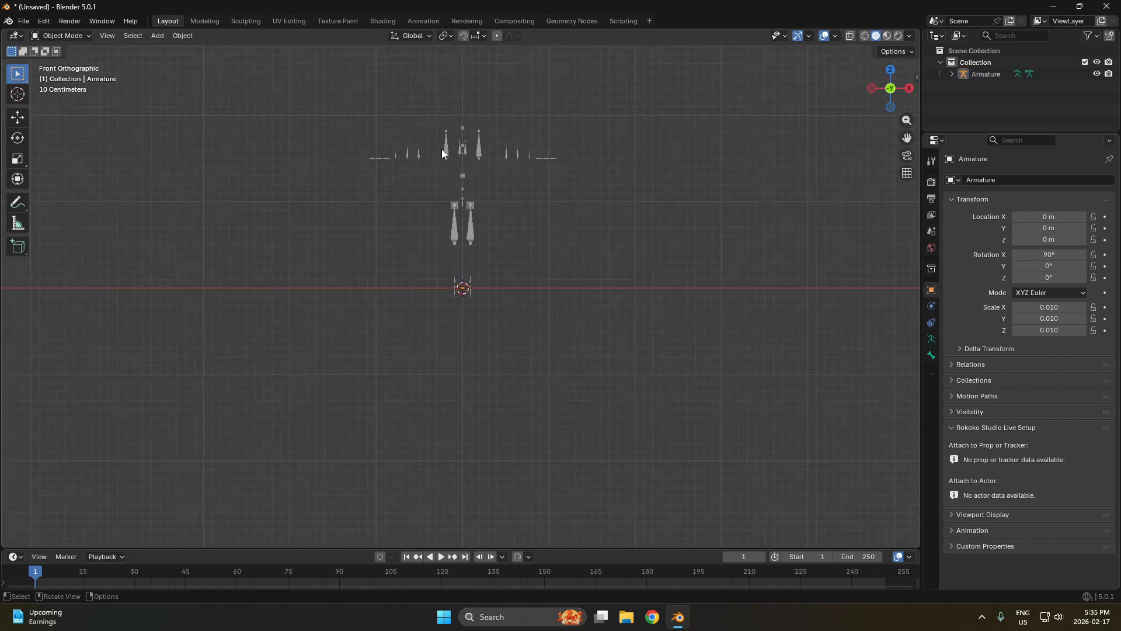
{"action": "middle_click_drag", "start_coordinate": [520, 289], "coordinate": [521, 292], "text": "shift"}
{"action": "scroll", "coordinate": [514, 288], "scroll_direction": "up", "scroll_amount": 3}
{"action": "left_click", "coordinate": [501, 284]}
{"action": "left_click", "coordinate": [530, 285]}
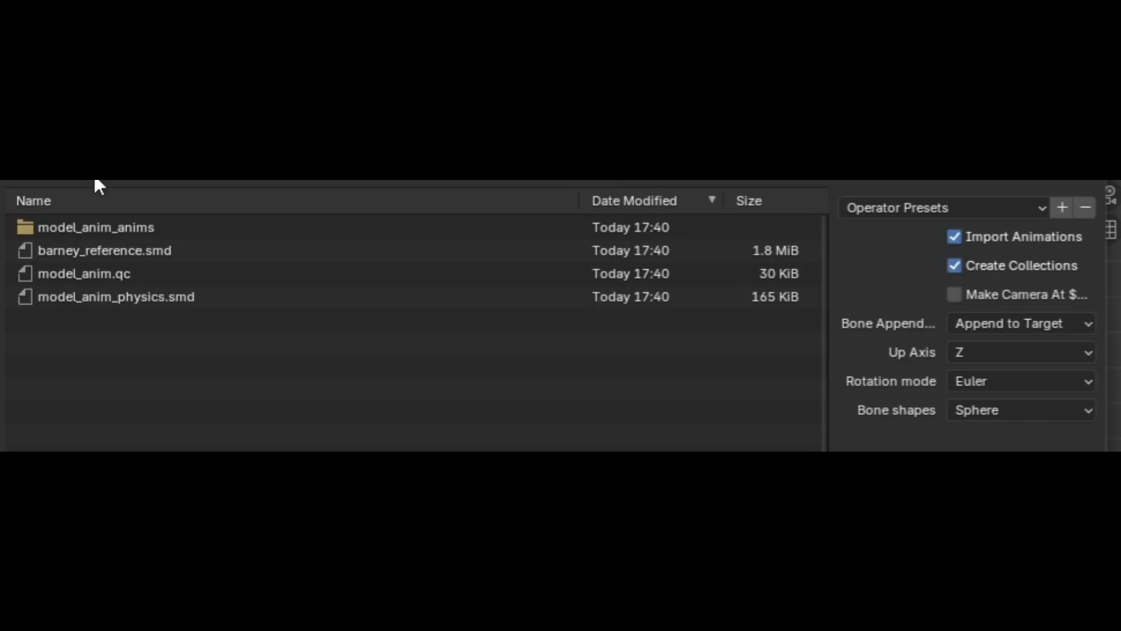
{"action": "left_click", "coordinate": [116, 253]}
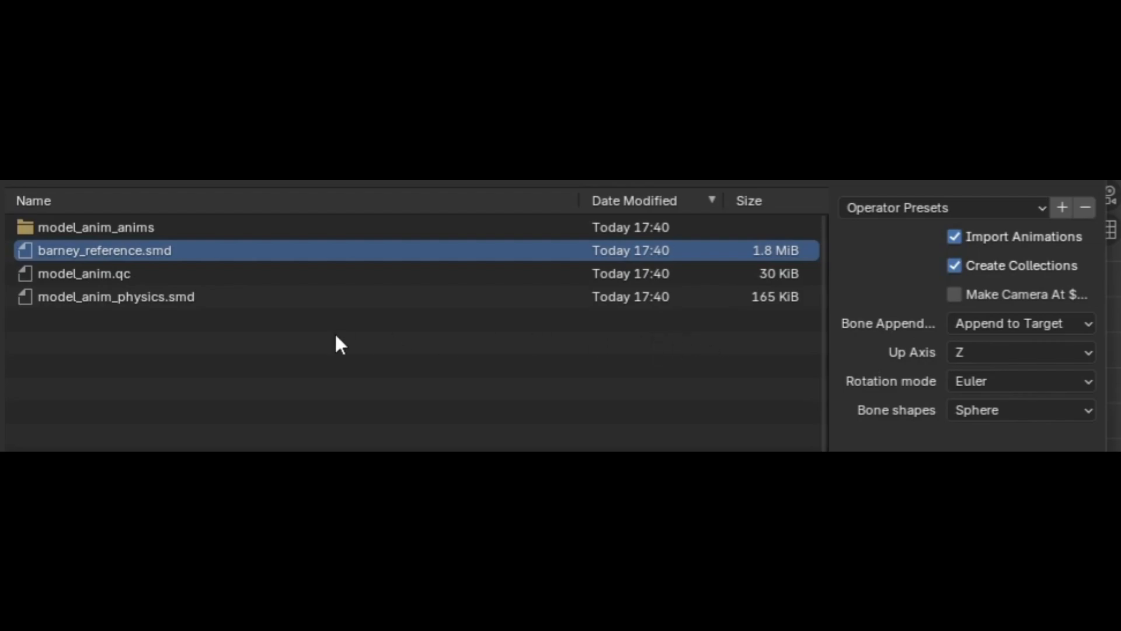
{"action": "left_click", "coordinate": [963, 324]}
{"action": "left_click", "coordinate": [943, 402]}
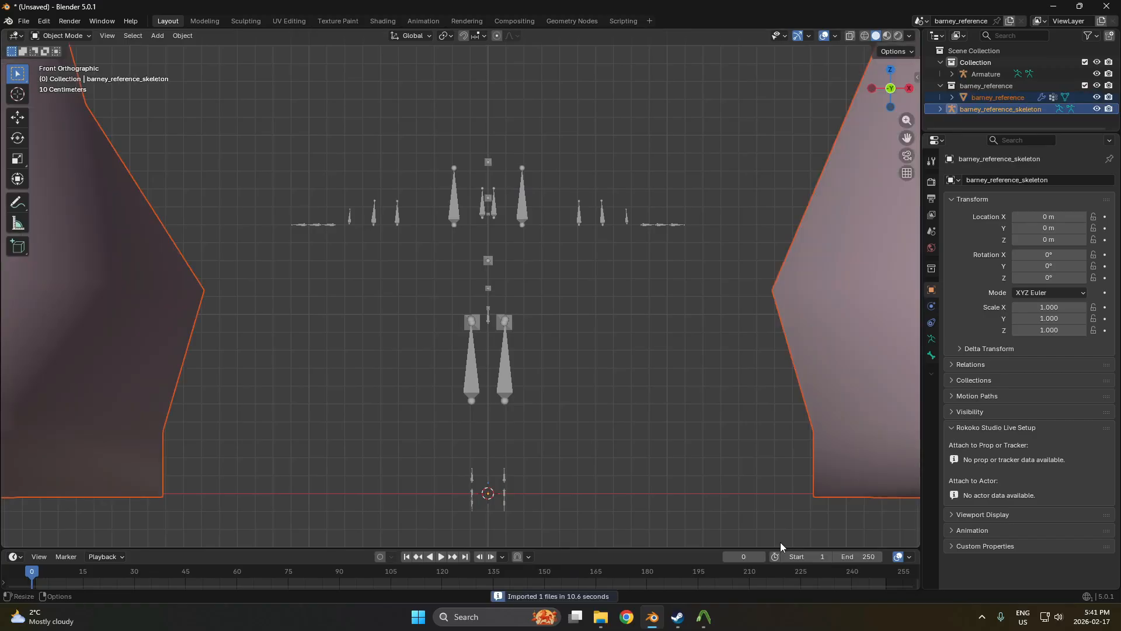
Examine the imported barney_reference model and its skeleton from the front.
{"action": "scroll", "coordinate": [688, 408], "scroll_direction": "down", "scroll_amount": 6}
{"action": "scroll", "coordinate": [520, 222], "scroll_direction": "down", "scroll_amount": 2}
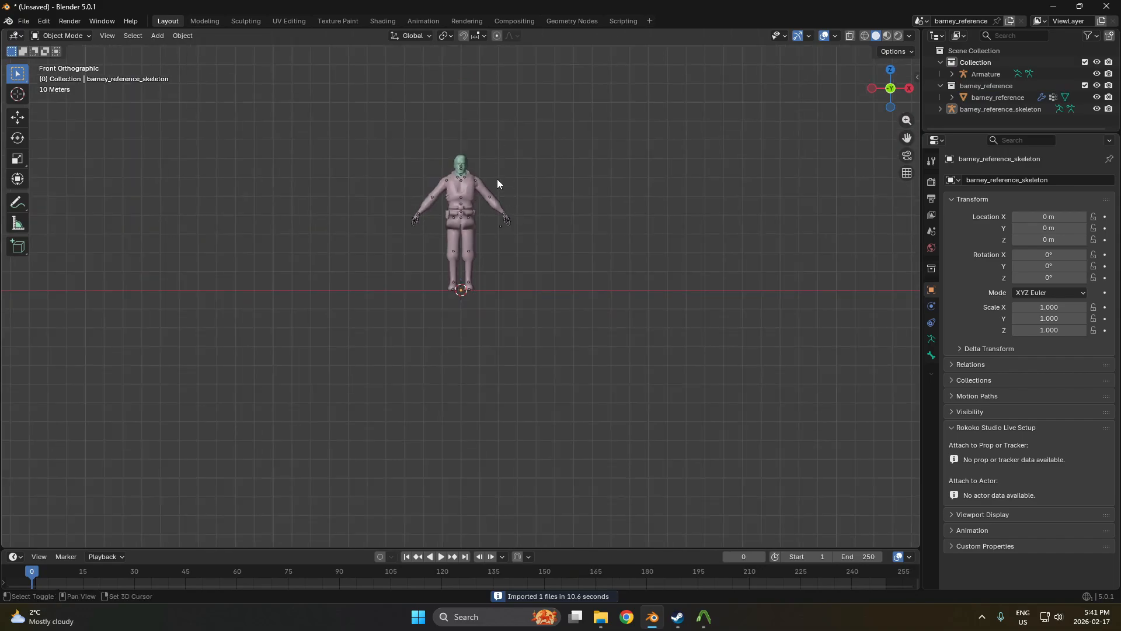
{"action": "middle_click_drag", "start_coordinate": [475, 181], "coordinate": [473, 281], "text": "shift"}
{"action": "scroll", "coordinate": [502, 257], "scroll_direction": "up", "scroll_amount": 3}
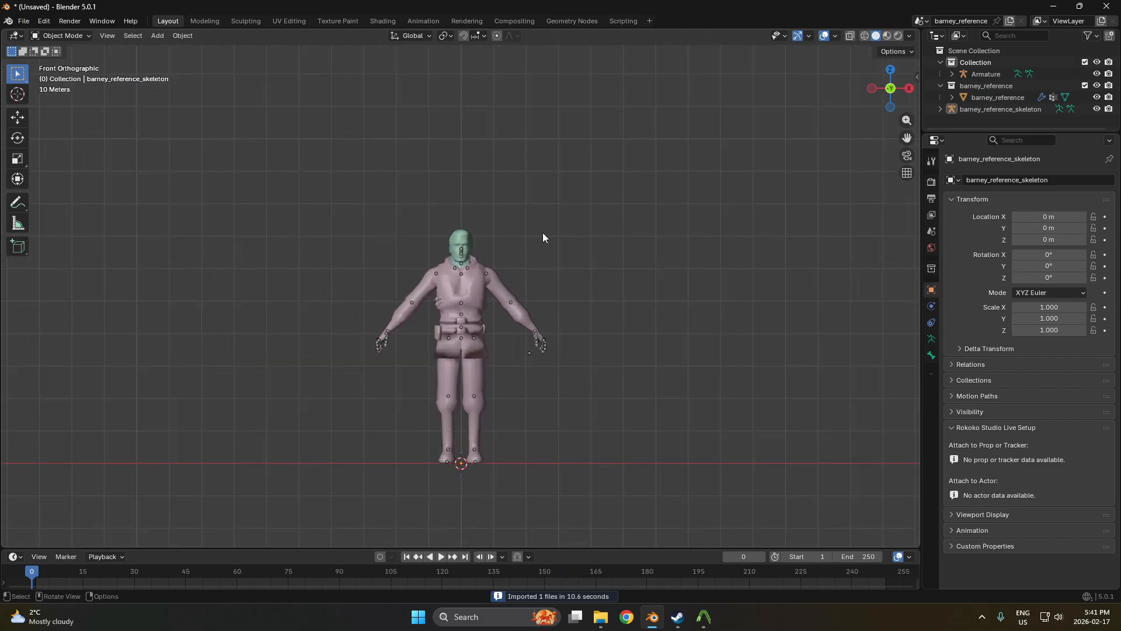
{"action": "left_click", "coordinate": [987, 97]}
{"action": "scroll", "coordinate": [502, 338], "scroll_direction": "up", "scroll_amount": 1}
{"action": "scroll", "coordinate": [470, 347], "scroll_direction": "up", "scroll_amount": 1}
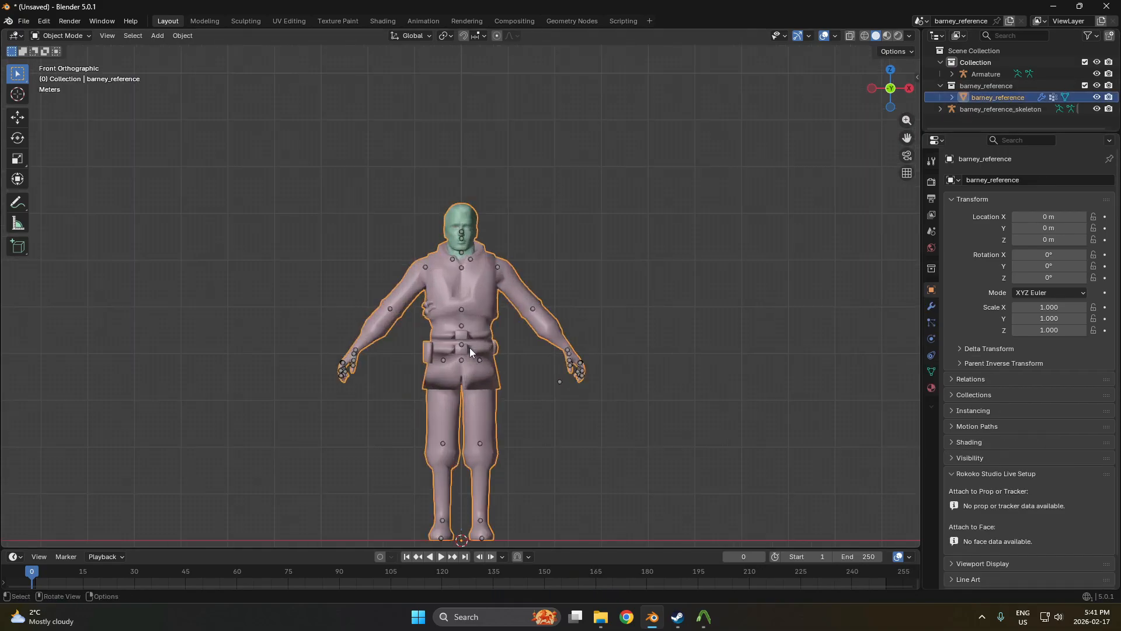
{"action": "middle_click_drag", "start_coordinate": [467, 349], "coordinate": [475, 280], "text": "shift"}
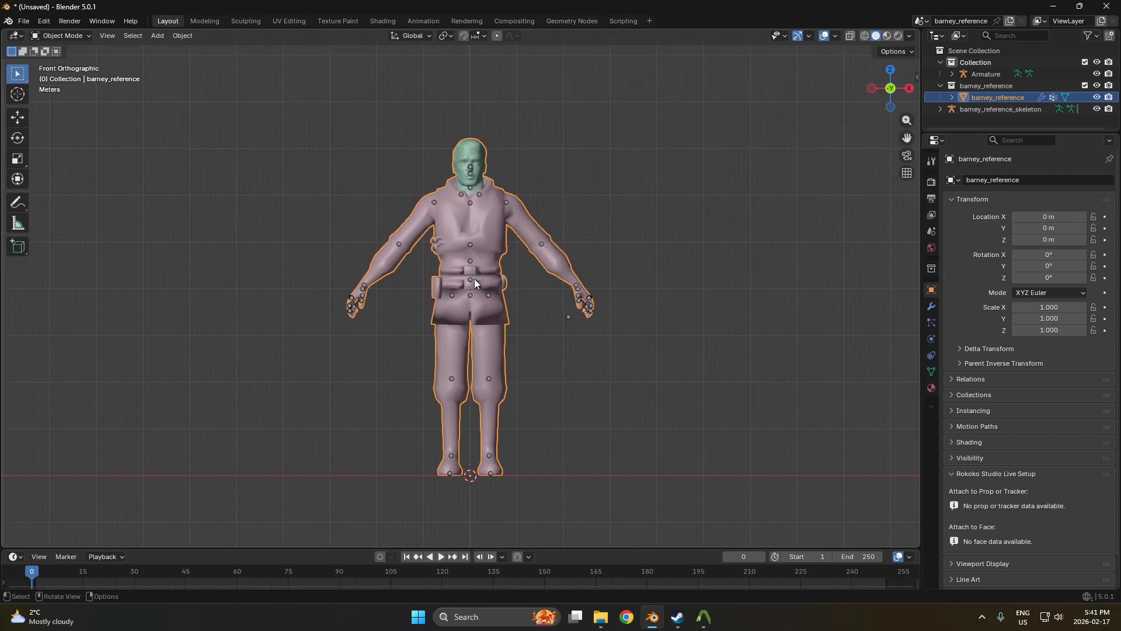
{"action": "left_click", "coordinate": [528, 142]}
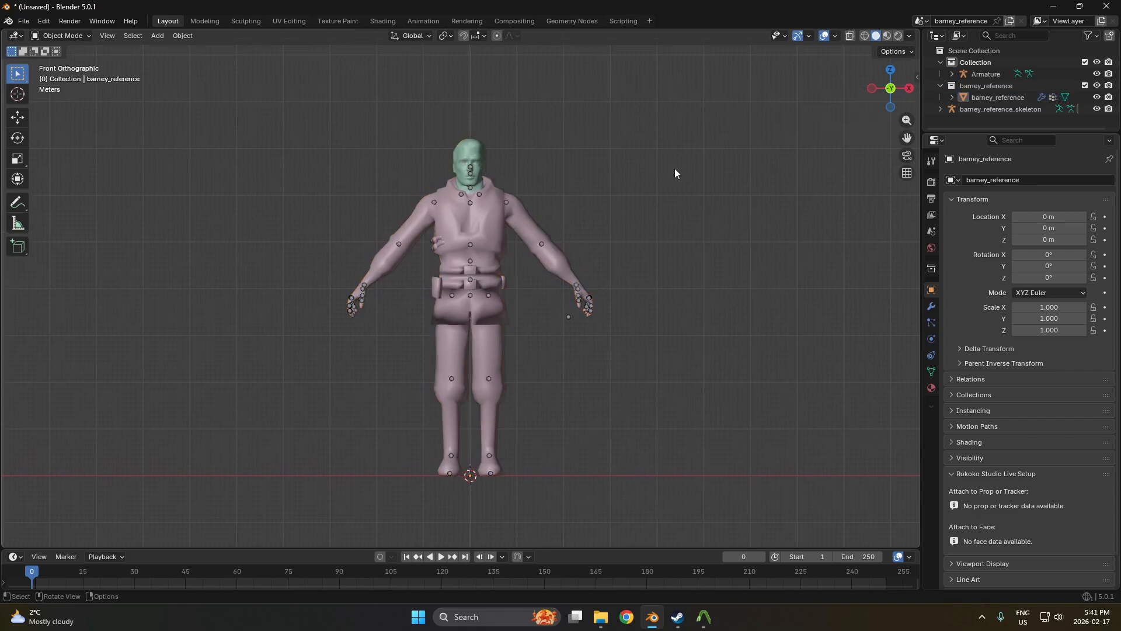
{"action": "left_click", "coordinate": [964, 99]}
{"action": "left_click", "coordinate": [525, 265]}
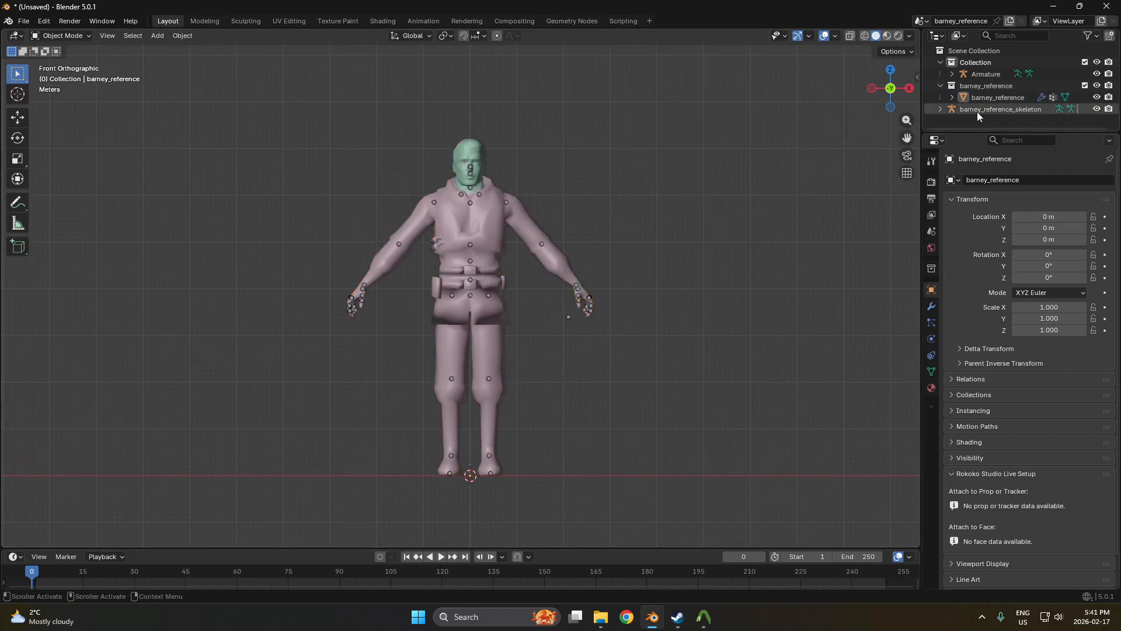
Delete the barney_reference mesh, keeping only its skeleton and the imported Armature.
{"action": "left_click", "coordinate": [977, 111]}
{"action": "left_click", "coordinate": [976, 100]}
{"action": "key", "text": "x"}
{"action": "left_click", "coordinate": [976, 99]}
Scale the small imported Armature up uniformly to about 0.395, close to the Barney skeleton's size.
{"action": "scroll", "coordinate": [462, 350], "scroll_direction": "up", "scroll_amount": 2}
{"action": "middle_click_drag", "start_coordinate": [453, 490], "coordinate": [471, 220], "text": "shift"}
{"action": "left_click", "coordinate": [986, 74]}
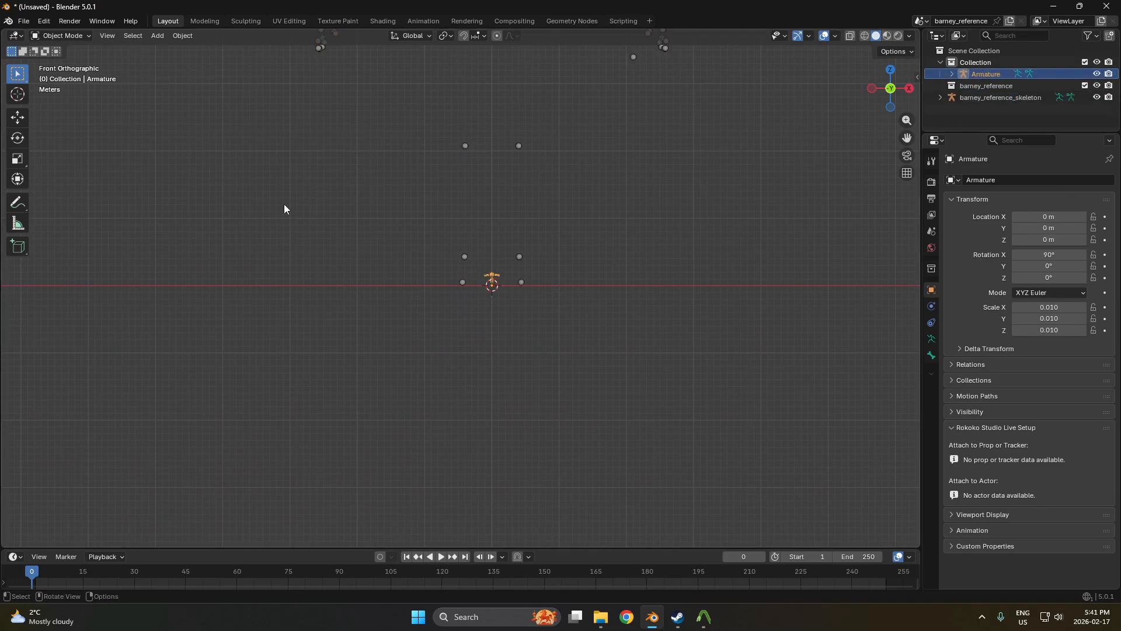
{"action": "left_click", "coordinate": [18, 158]}
{"action": "scroll", "coordinate": [269, 207], "scroll_direction": "down", "scroll_amount": 5}
{"action": "scroll", "coordinate": [315, 228], "scroll_direction": "down", "scroll_amount": 1}
{"action": "middle_click_drag", "start_coordinate": [357, 247], "coordinate": [362, 323], "text": "shift"}
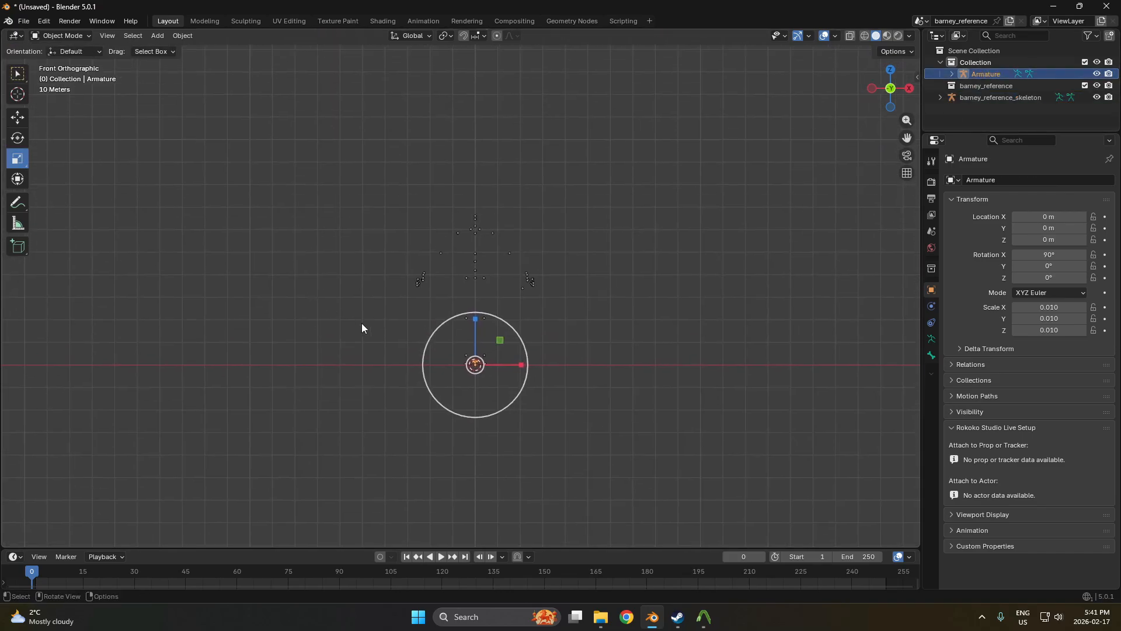
{"action": "left_click_drag", "start_coordinate": [488, 351], "coordinate": [199, 437]}
Fine-tune the Armature's uniform scale to about 0.392 to match the Barney skeleton's joints, and deselect it.
{"action": "scroll", "coordinate": [537, 378], "scroll_direction": "up", "scroll_amount": 4}
{"action": "scroll", "coordinate": [536, 378], "scroll_direction": "up", "scroll_amount": 2}
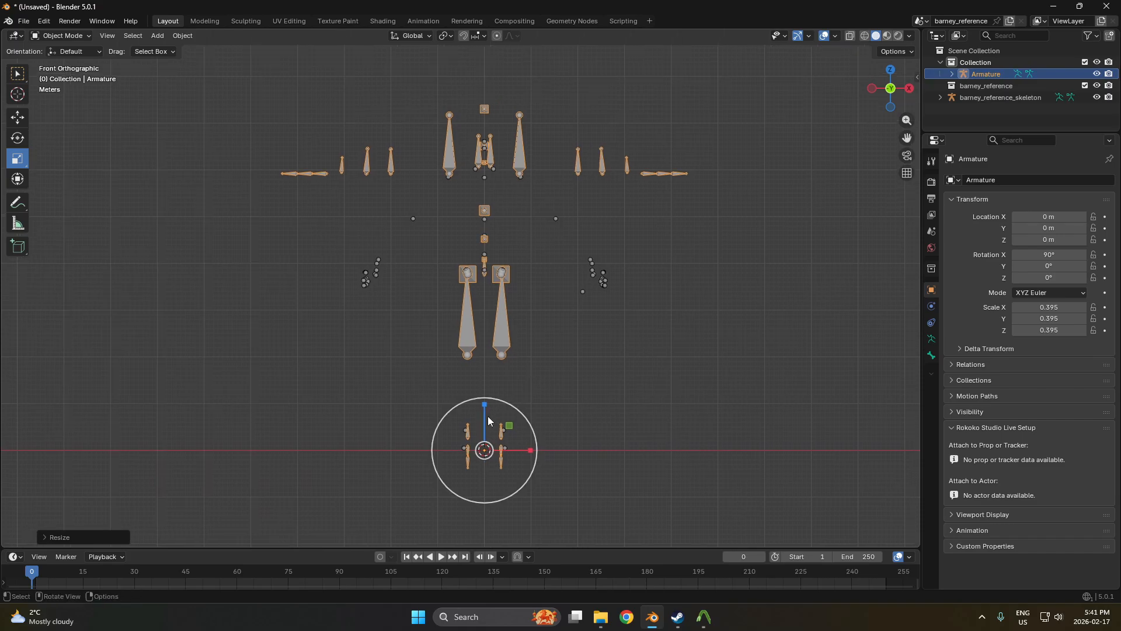
{"action": "key", "text": "s"}
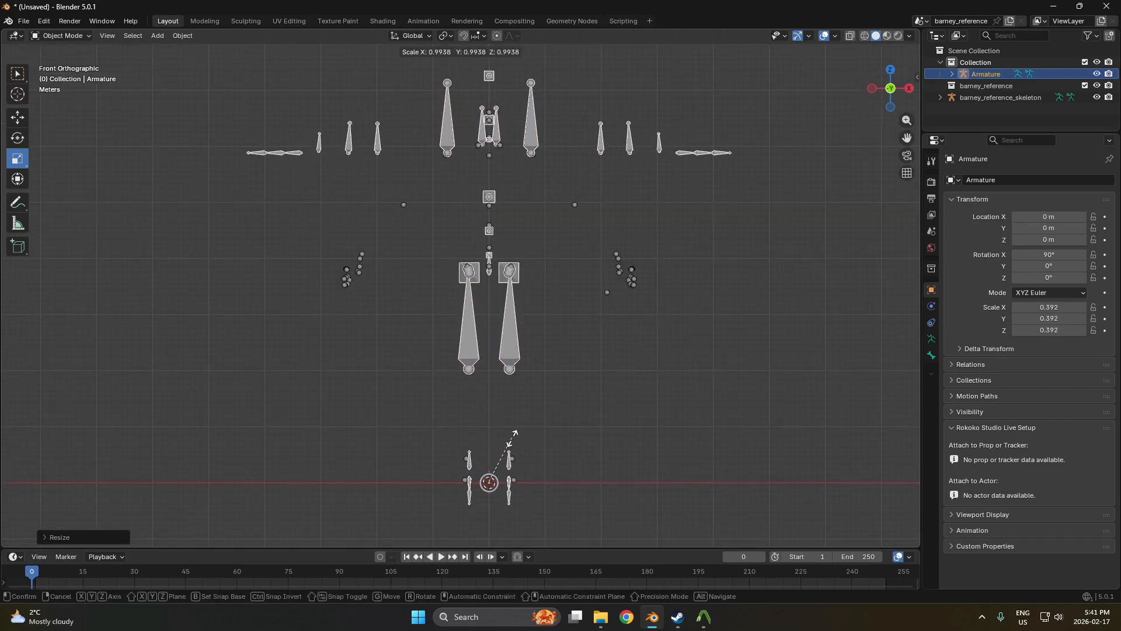
{"action": "left_click", "coordinate": [512, 438]}
{"action": "left_click", "coordinate": [600, 393]}
{"action": "scroll", "coordinate": [505, 186], "scroll_direction": "up", "scroll_amount": 1}
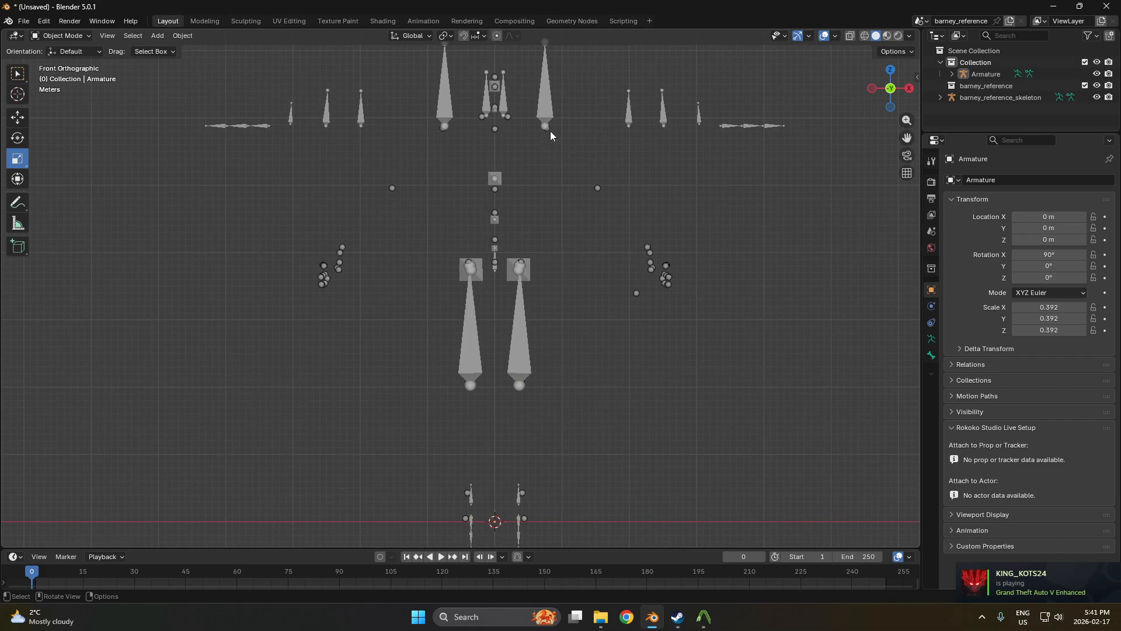
Select both armatures and apply all transforms to them.
{"action": "key", "text": "a"}
{"action": "scroll", "coordinate": [355, 149], "scroll_direction": "down", "scroll_amount": 3}
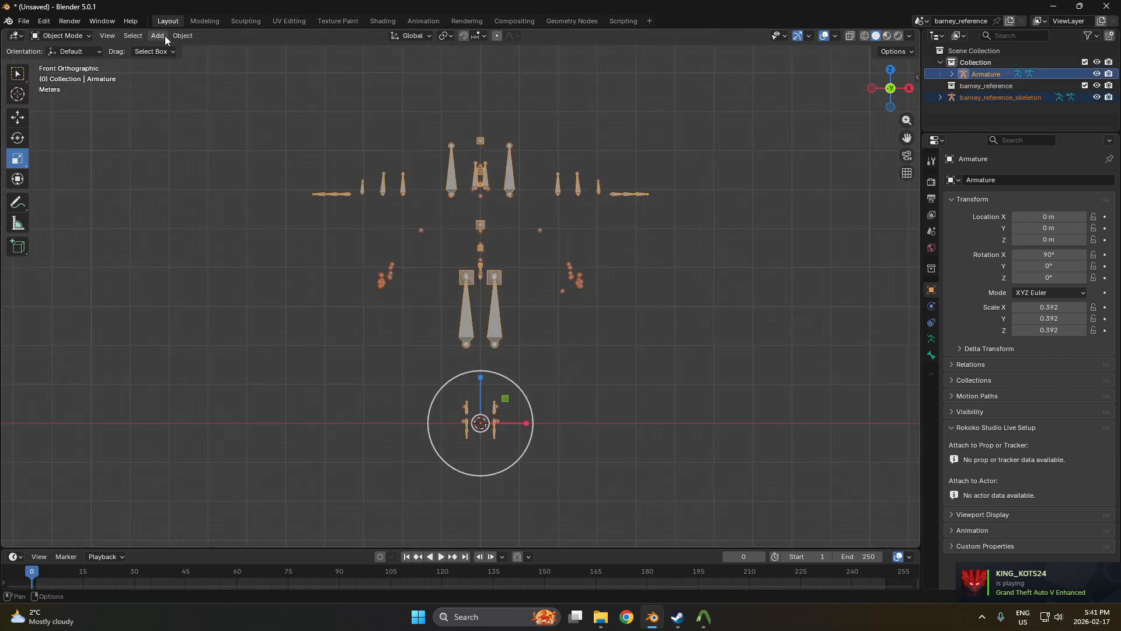
{"action": "left_click", "coordinate": [181, 35]}
{"action": "mouse_move", "coordinate": [198, 96]}
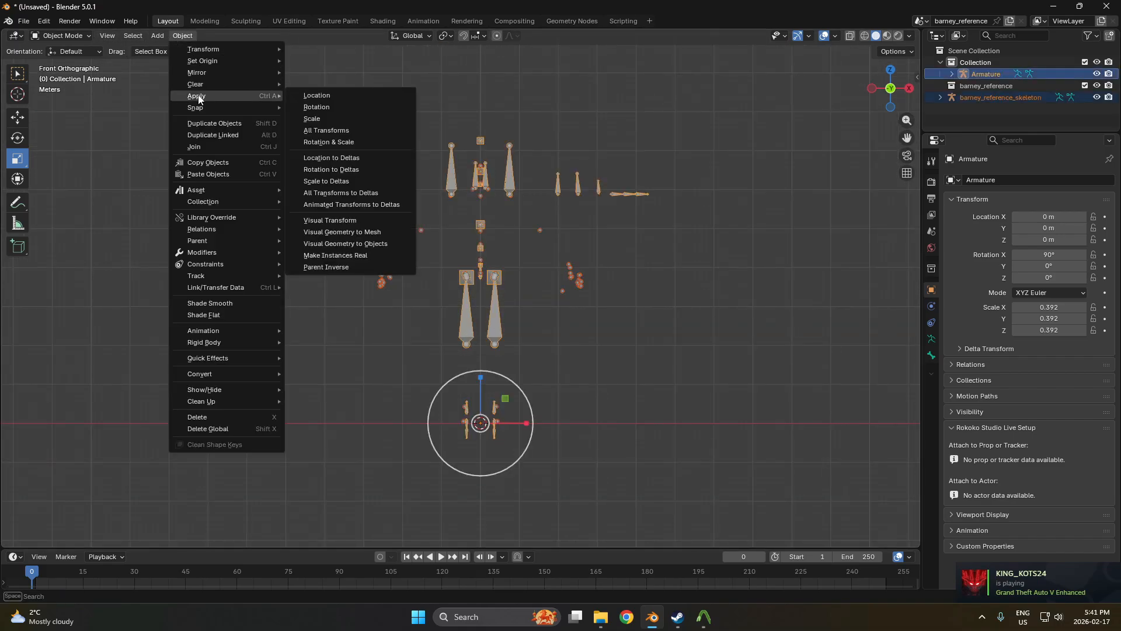
{"action": "left_click", "coordinate": [330, 132]}
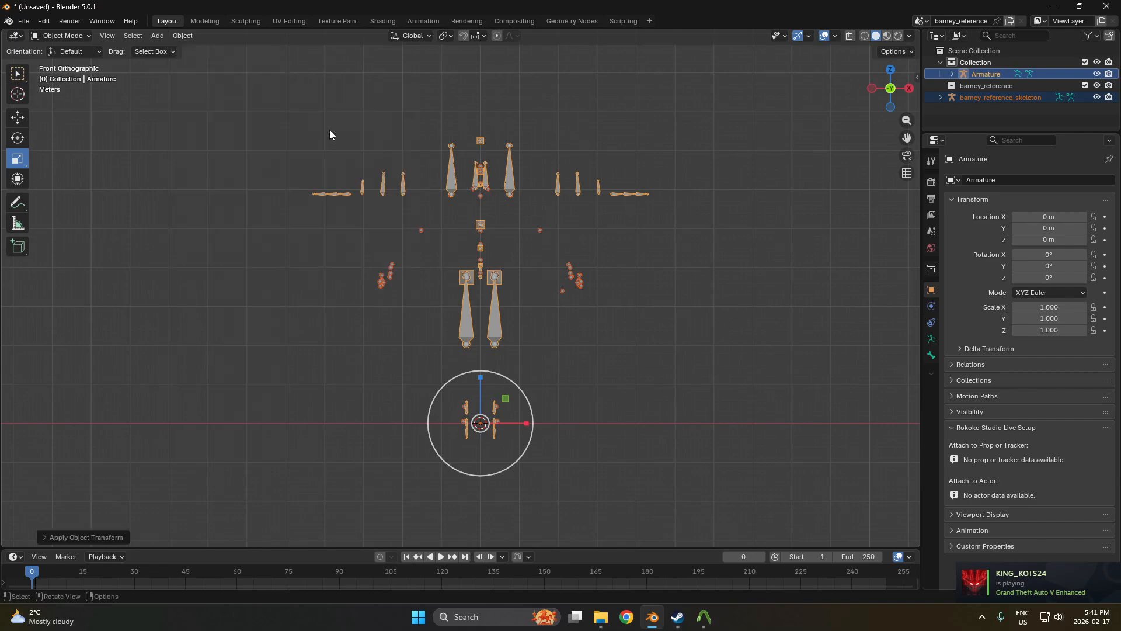
{"action": "left_click", "coordinate": [326, 129]}
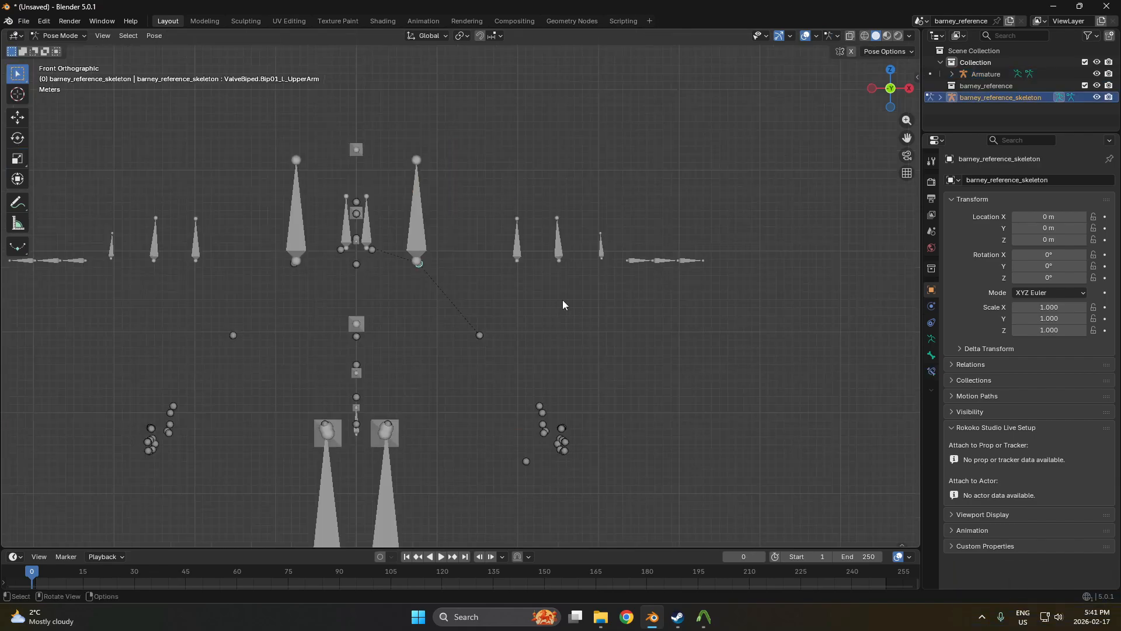
Rotate the Barney skeleton's left upper arm bone up to horizontal, aligning the arm with the Armature's T-pose.
{"action": "left_click", "coordinate": [17, 138]}
{"action": "left_click_drag", "start_coordinate": [460, 252], "coordinate": [451, 203]}
{"action": "middle_click_drag", "start_coordinate": [451, 203], "coordinate": [483, 279]}
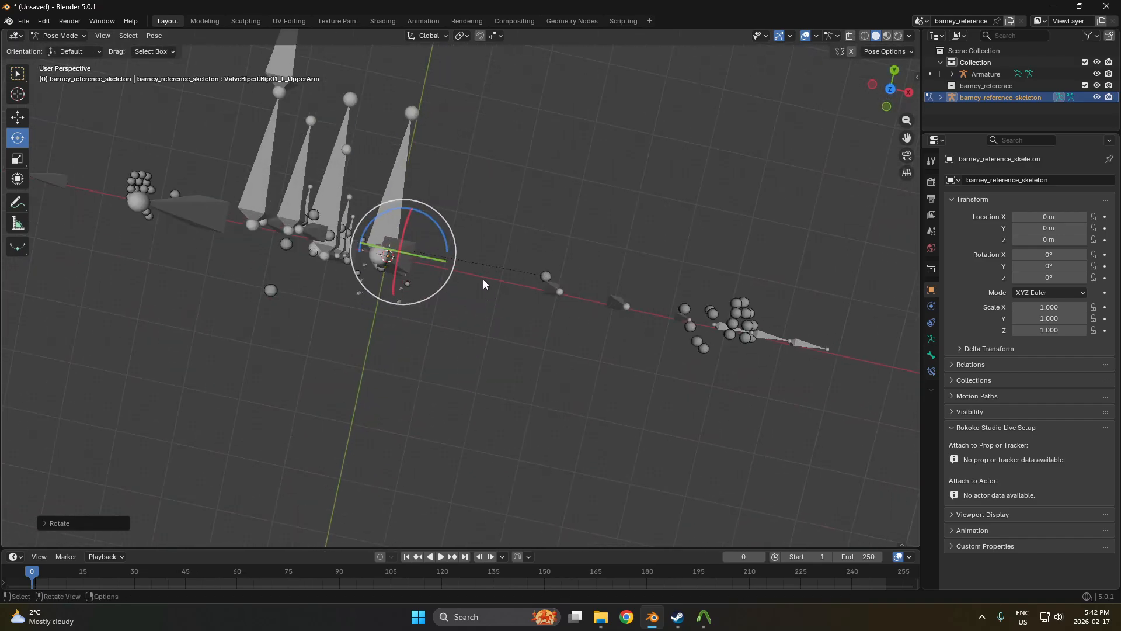
{"action": "left_click_drag", "start_coordinate": [447, 239], "coordinate": [447, 241]}
{"action": "middle_click_drag", "start_coordinate": [448, 240], "coordinate": [520, 166]}
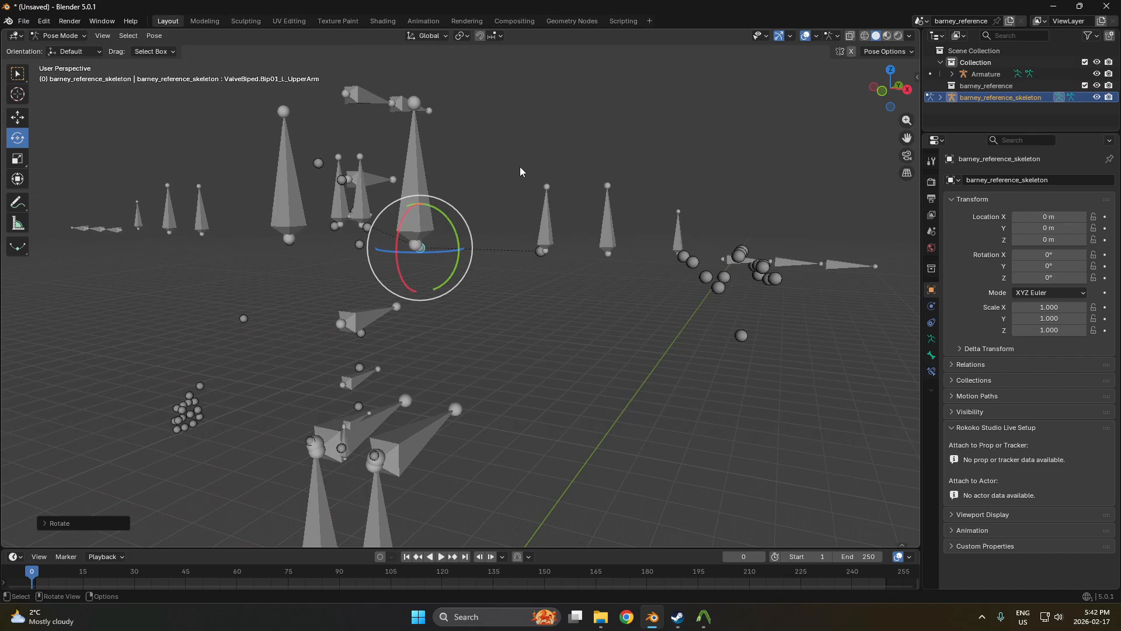
{"action": "left_click", "coordinate": [885, 98]}
{"action": "scroll", "coordinate": [443, 244], "scroll_direction": "up", "scroll_amount": 1}
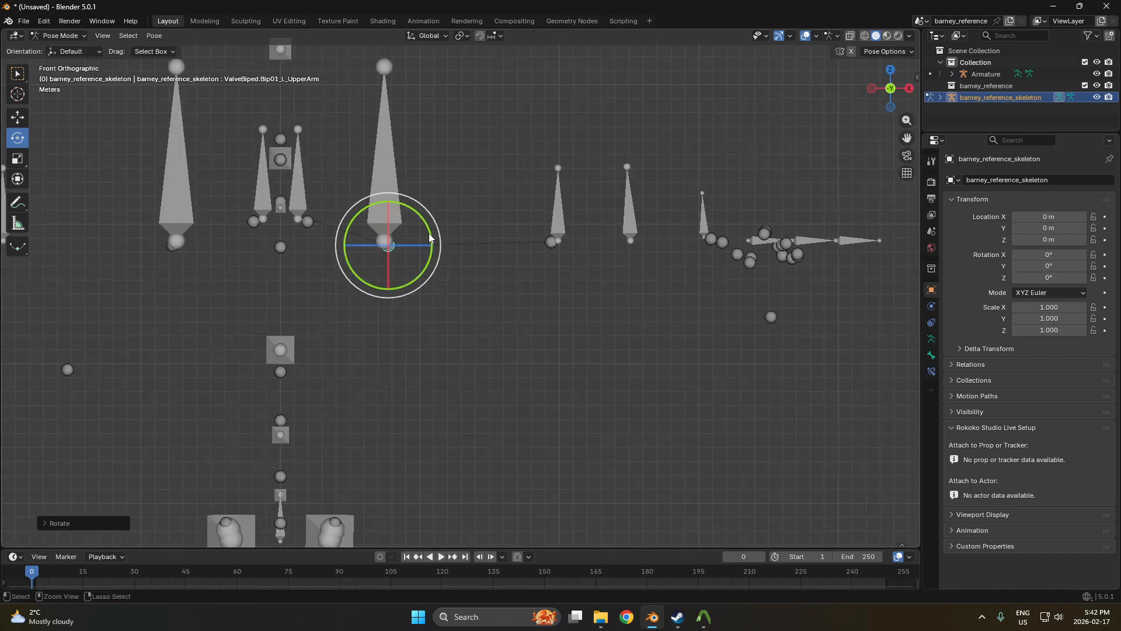
{"action": "key", "text": "ctrl+z"}
Rotate the Barney skeleton's left forearm bone to line up with the Armature's arm, checking from above and the front.
{"action": "left_click", "coordinate": [488, 290]}
{"action": "left_click", "coordinate": [550, 247]}
{"action": "middle_click_drag", "start_coordinate": [645, 181], "coordinate": [643, 243], "text": "shift"}
{"action": "key", "text": "r"}
{"action": "left_click", "coordinate": [689, 303]}
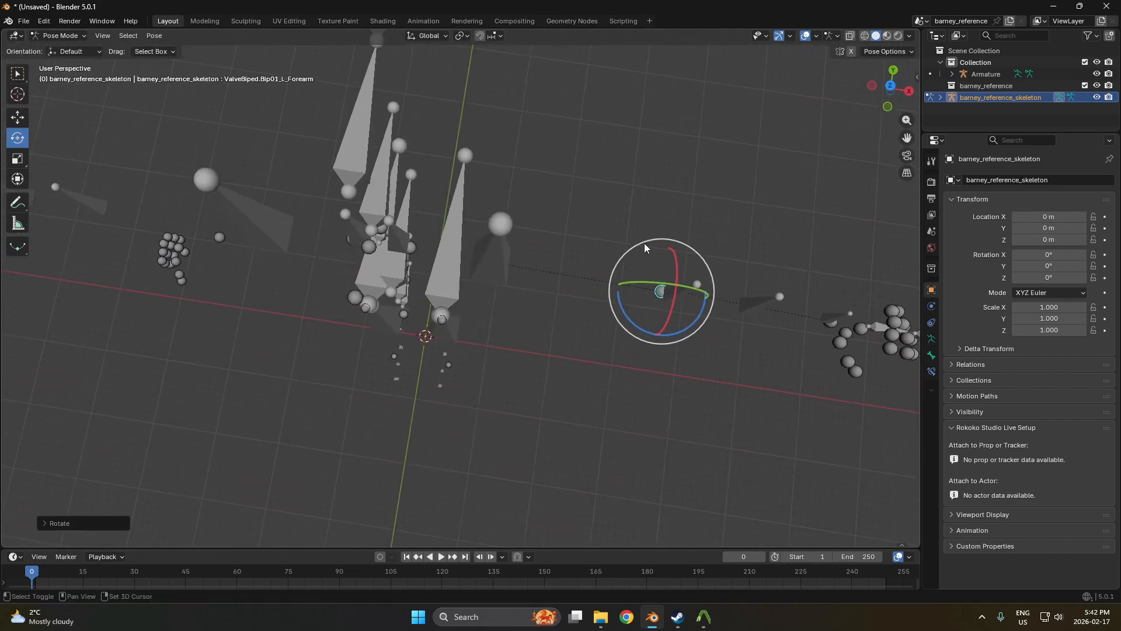
{"action": "left_click", "coordinate": [879, 104]}
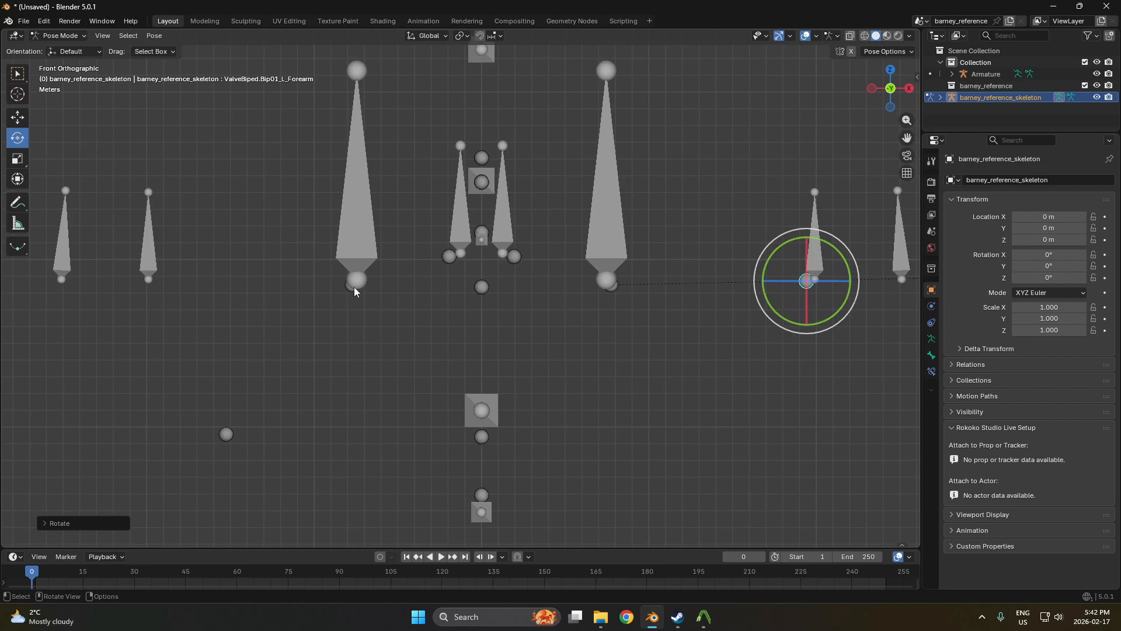
Rotate the Barney skeleton's right upper arm bone up to horizontal in the front view, matching the Armature's T-pose.
{"action": "left_click", "coordinate": [354, 287]}
{"action": "middle_click_drag", "start_coordinate": [354, 286], "coordinate": [616, 203], "text": "shift"}
{"action": "key", "text": "r"}
{"action": "left_click", "coordinate": [700, 386]}
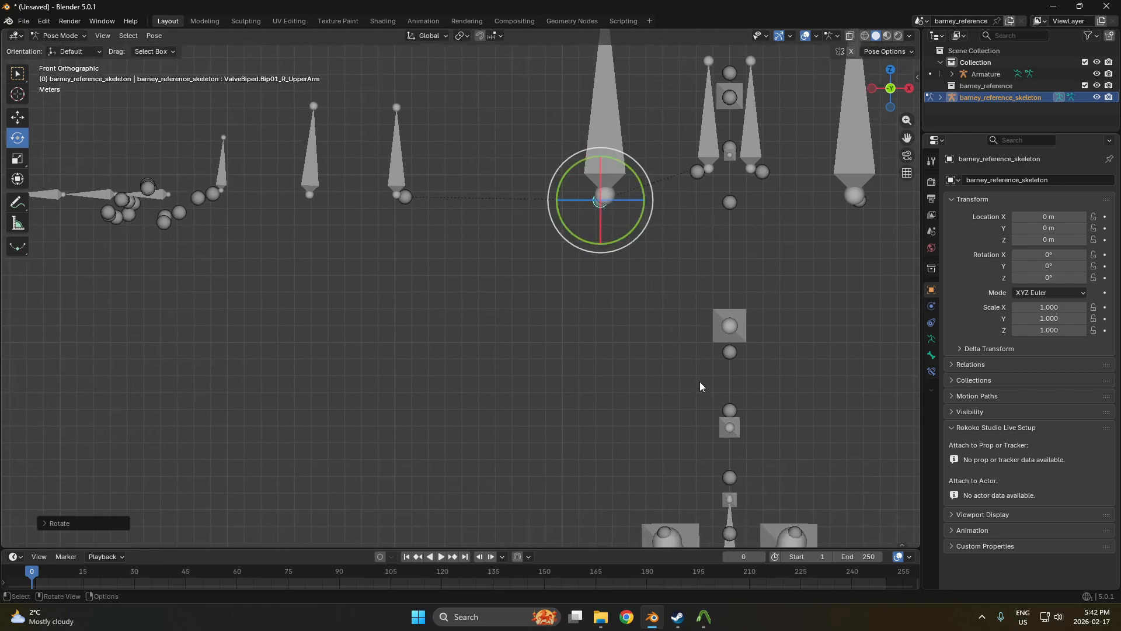
Rotate the Barney skeleton's right forearm bone to line up with the Armature's arm.
{"action": "middle_click_drag", "start_coordinate": [701, 386], "coordinate": [325, 246]}
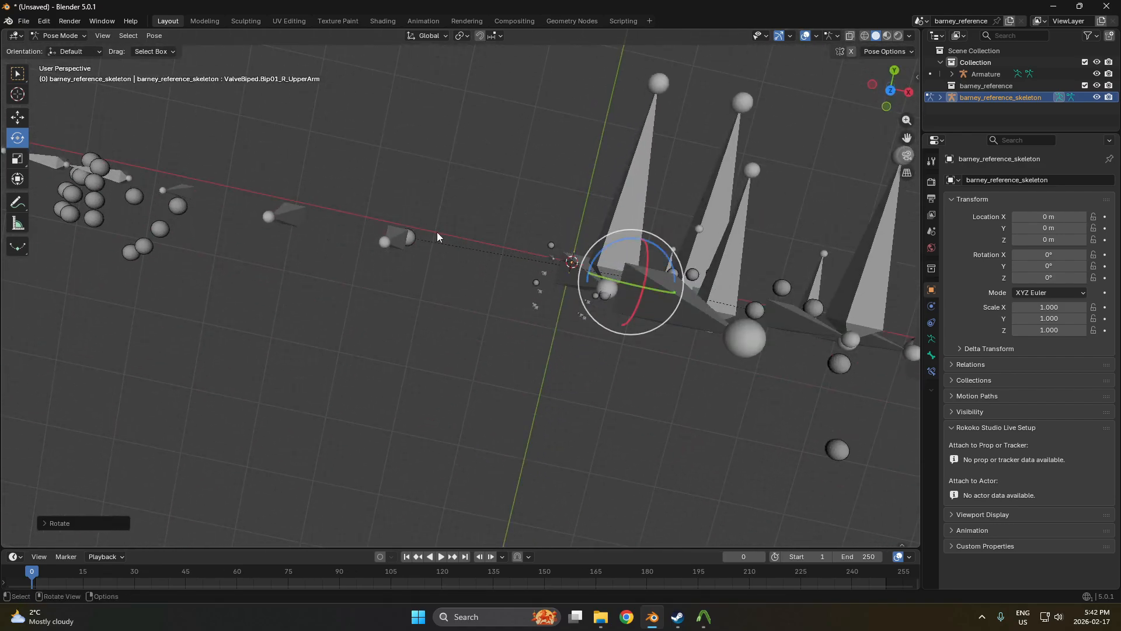
{"action": "left_click", "coordinate": [411, 243]}
{"action": "middle_click_drag", "start_coordinate": [453, 245], "coordinate": [685, 295]}
{"action": "key", "text": "r"}
{"action": "left_click", "coordinate": [679, 323]}
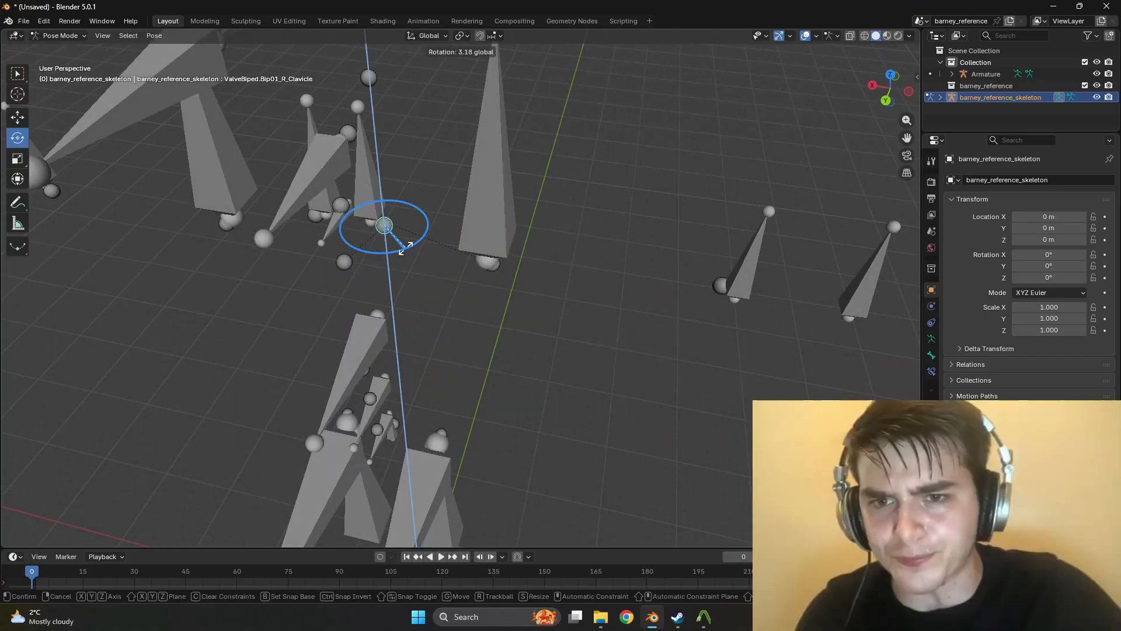
Fine-tune the rotation of the Barney skeleton's arm bones and undo the last change.
{"action": "left_click_drag", "start_coordinate": [566, 247], "coordinate": [543, 250]}
{"action": "left_click", "coordinate": [614, 243]}
{"action": "middle_click_drag", "start_coordinate": [613, 243], "coordinate": [523, 398]}
{"action": "left_click", "coordinate": [506, 289]}
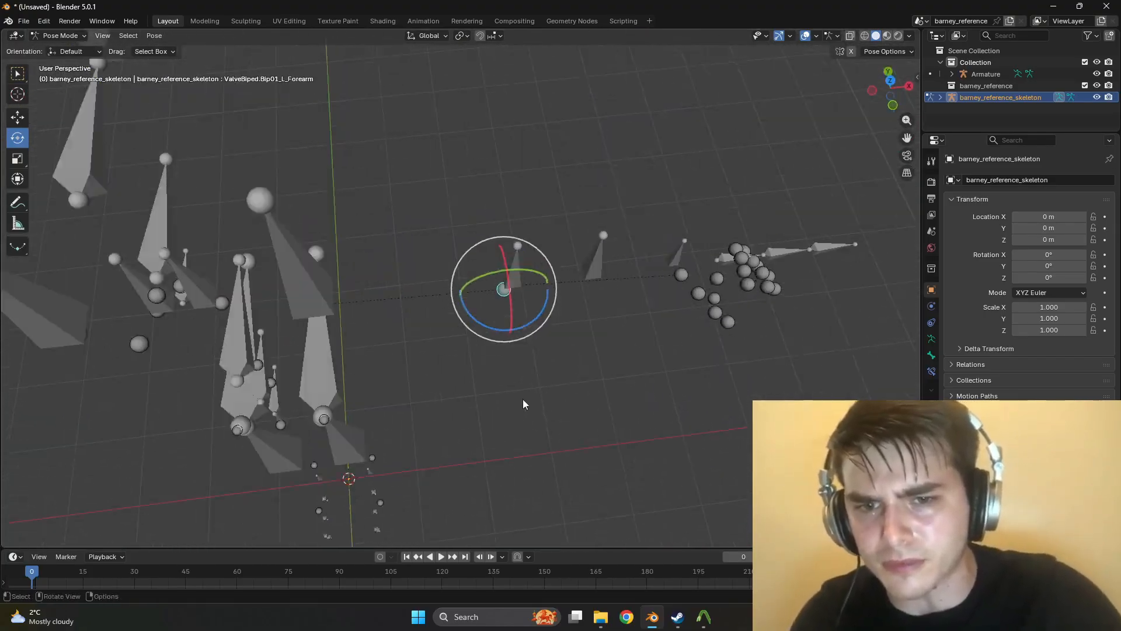
{"action": "key", "text": "ctrl+z"}
Rotate the Barney skeleton's right upper arm and forearm bones slightly about the vertical axis to line up with the Armature's arm.
{"action": "scroll", "coordinate": [472, 328], "scroll_direction": "up", "scroll_amount": 2}
{"action": "left_click", "coordinate": [532, 304]}
{"action": "middle_click_drag", "start_coordinate": [532, 304], "coordinate": [505, 365]}
{"action": "left_click", "coordinate": [505, 368]}
{"action": "middle_click_drag", "start_coordinate": [417, 323], "coordinate": [526, 274]}
{"action": "left_click_drag", "start_coordinate": [543, 269], "coordinate": [536, 275]}
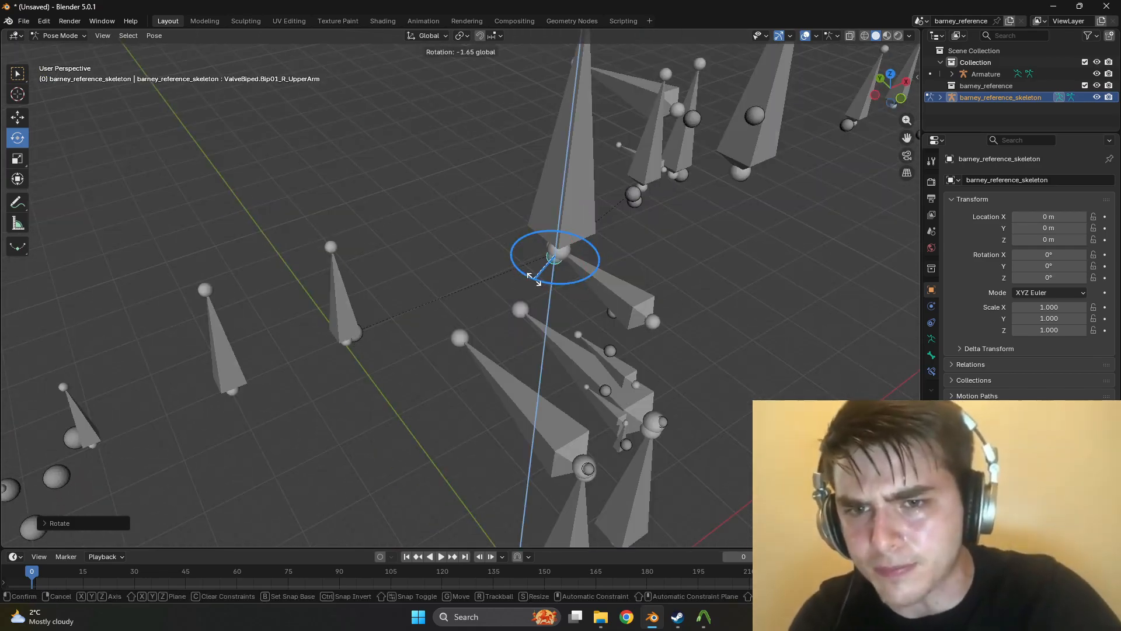
{"action": "middle_click_drag", "start_coordinate": [536, 275], "coordinate": [490, 263]}
{"action": "left_click_drag", "start_coordinate": [491, 263], "coordinate": [502, 256]}
{"action": "middle_click_drag", "start_coordinate": [503, 257], "coordinate": [621, 250]}
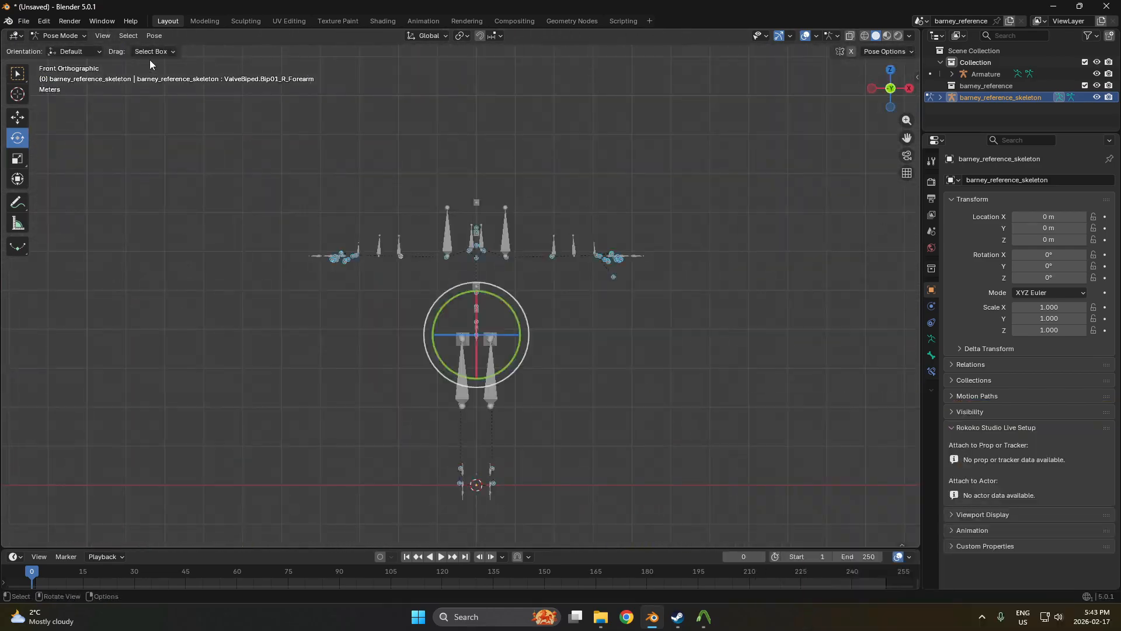
Apply the Barney skeleton's adjusted pose as its rest pose and return to Object Mode.
{"action": "left_click", "coordinate": [155, 36]}
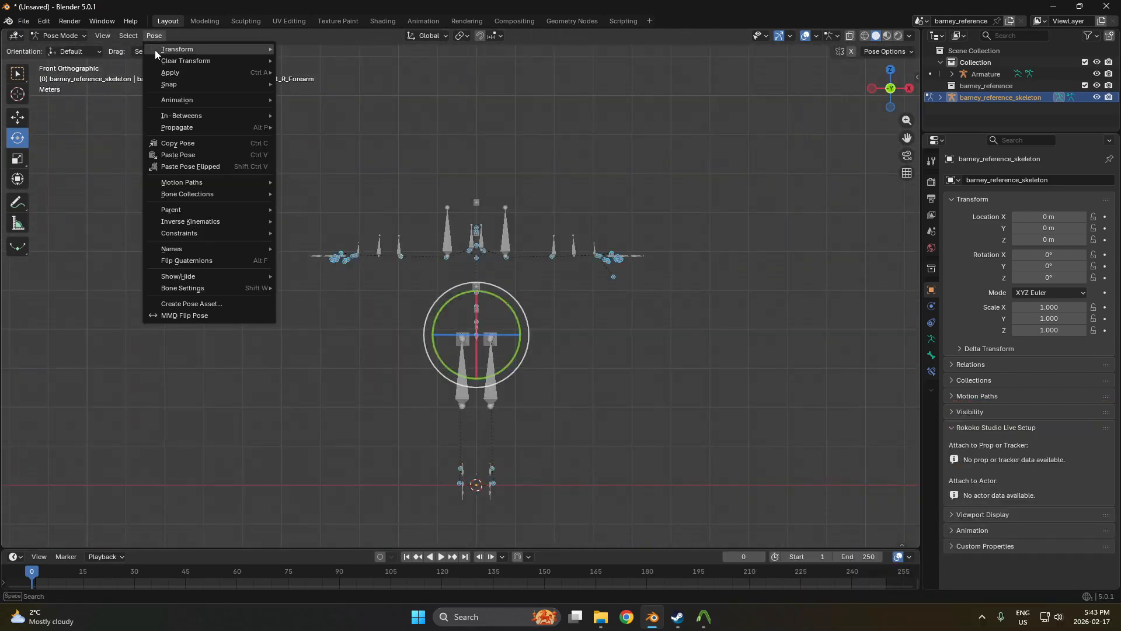
{"action": "mouse_move", "coordinate": [186, 72]}
{"action": "left_click", "coordinate": [308, 75]}
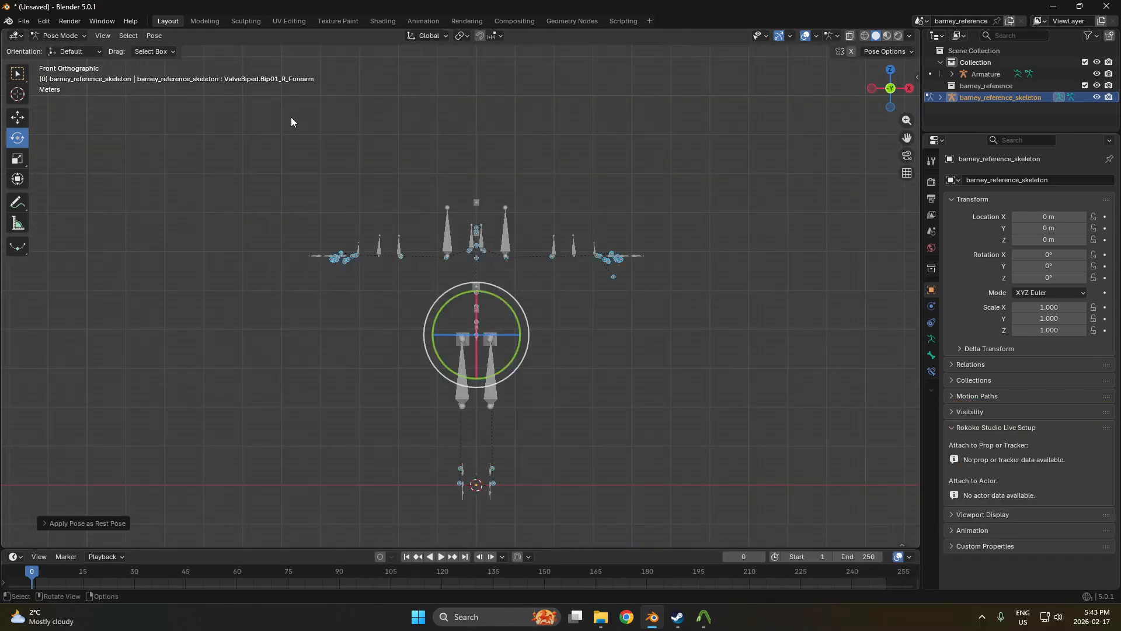
{"action": "scroll", "coordinate": [273, 311], "scroll_direction": "up", "scroll_amount": 2}
{"action": "left_click", "coordinate": [61, 36]}
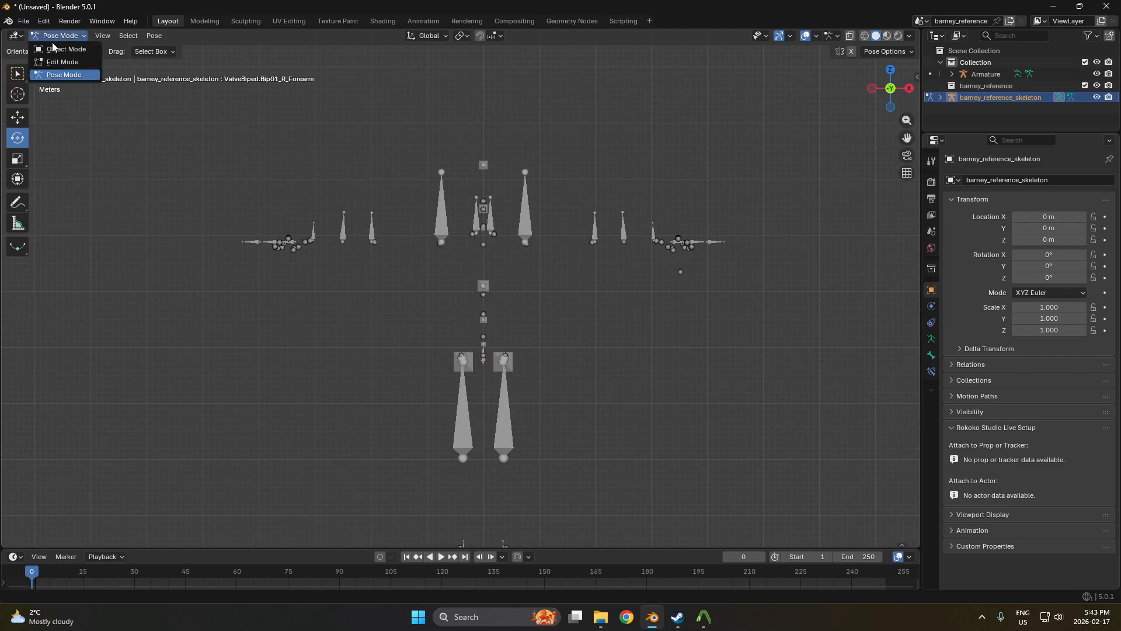
{"action": "left_click", "coordinate": [59, 50]}
{"action": "left_click", "coordinate": [483, 240]}
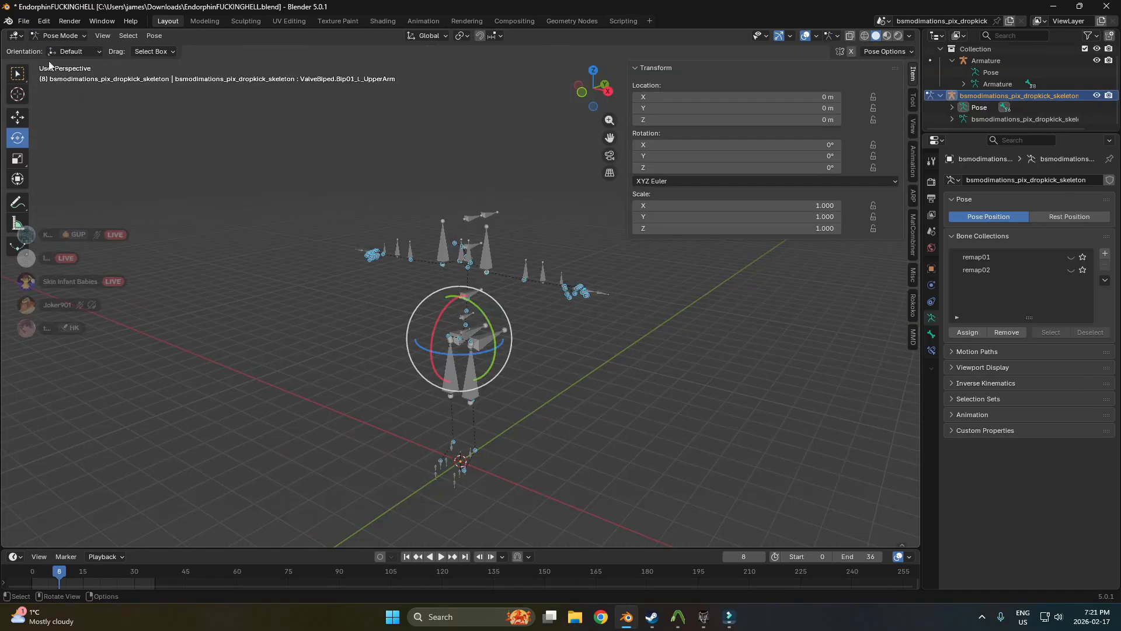
Import km_dpkick_zom_front.smd as a Source Engine file with the bone append mode set to Append to Target.
{"action": "left_click", "coordinate": [23, 21]}
{"action": "mouse_move", "coordinate": [64, 187]}
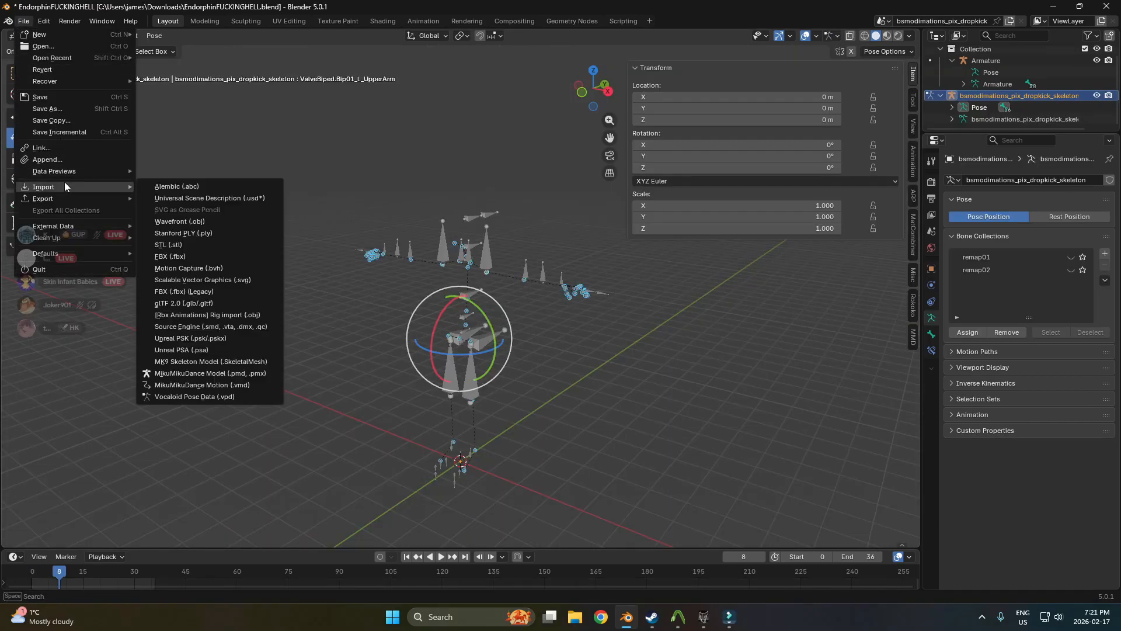
{"action": "left_click", "coordinate": [226, 324]}
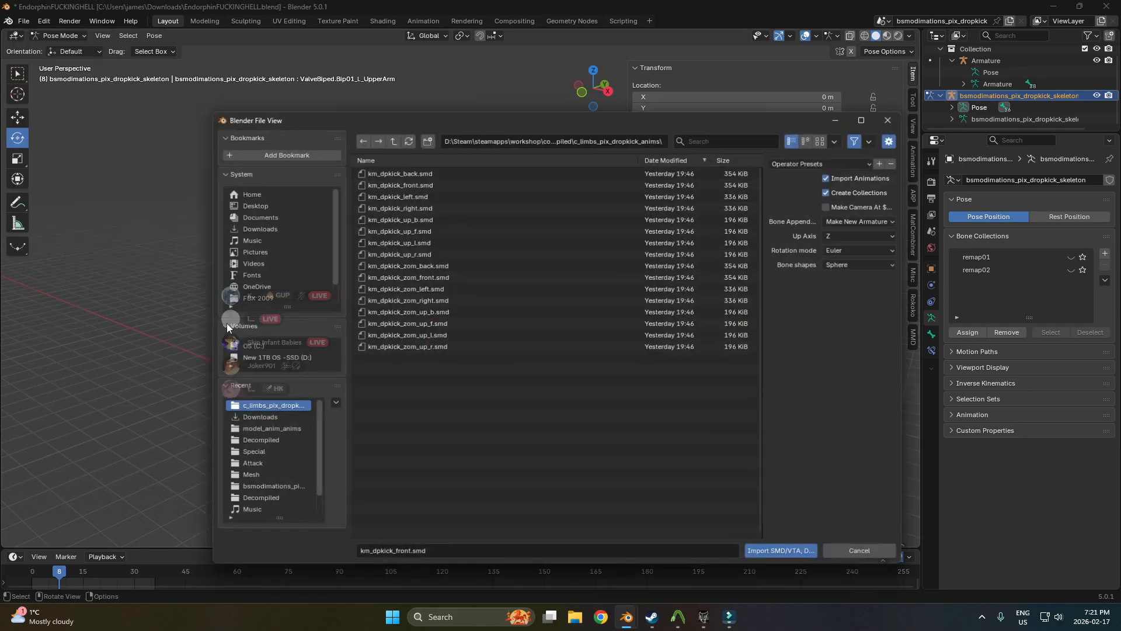
{"action": "left_click", "coordinate": [450, 274]}
{"action": "left_click", "coordinate": [863, 220]}
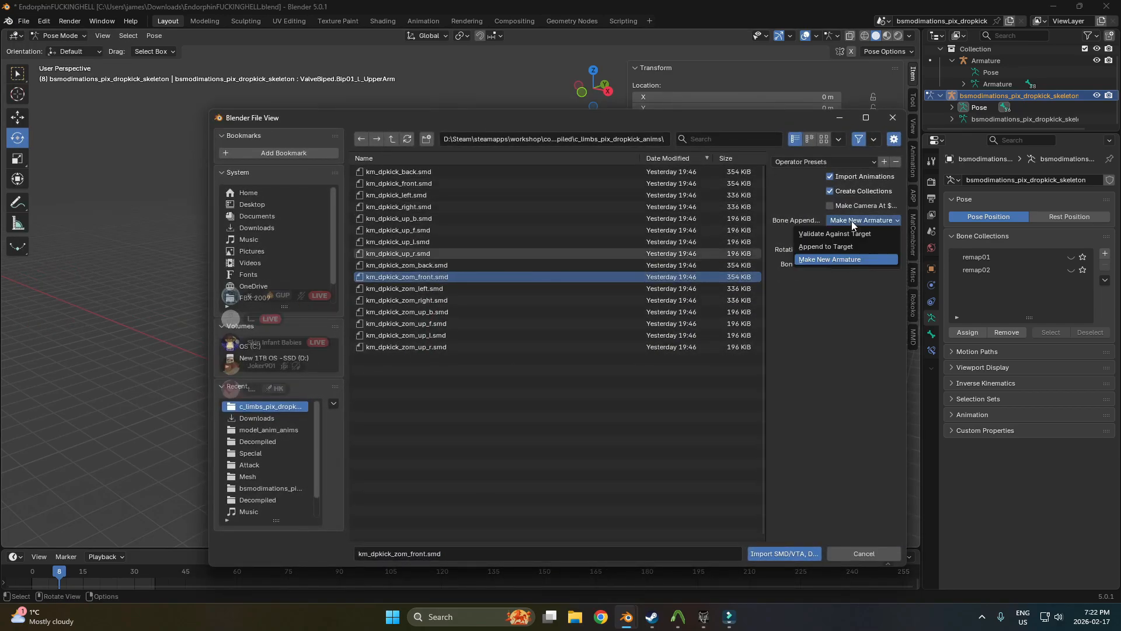
{"action": "left_click", "coordinate": [824, 248]}
{"action": "left_click", "coordinate": [781, 552]}
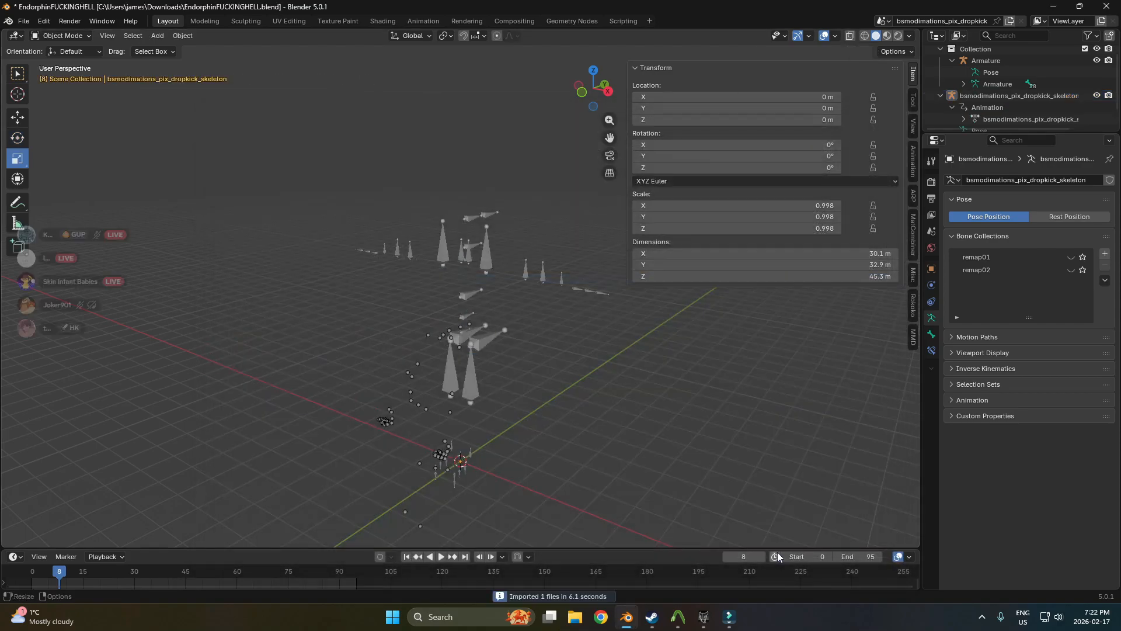
Play the imported dropkick animation from the side and return to the first frame.
{"action": "middle_click_drag", "start_coordinate": [475, 392], "coordinate": [448, 376]}
{"action": "key", "text": "space"}
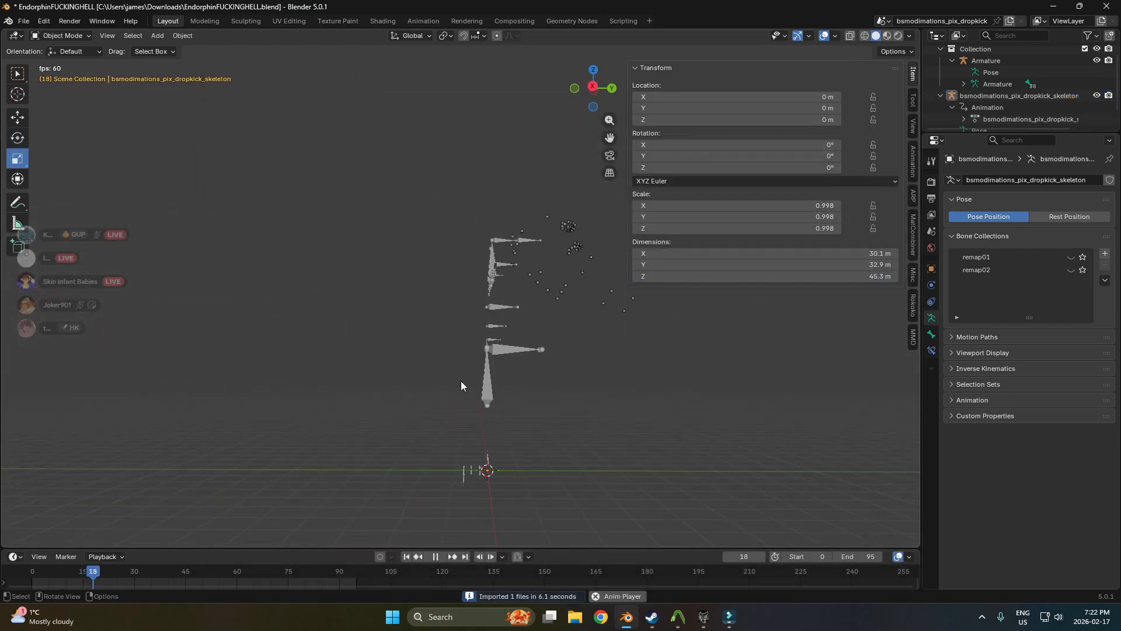
{"action": "key", "text": "space"}
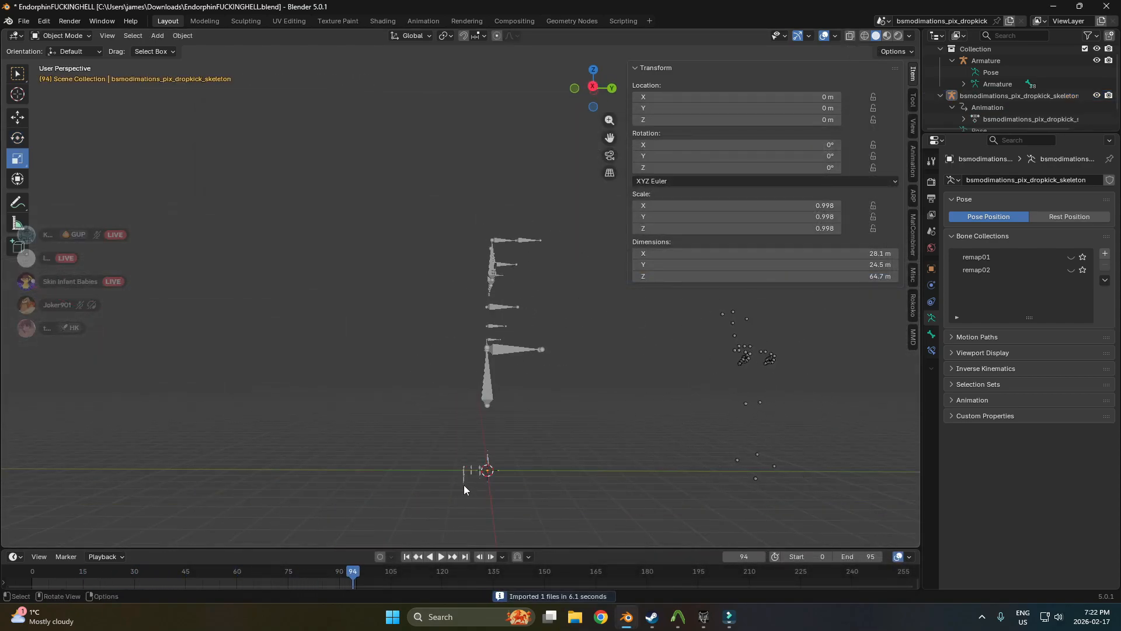
{"action": "left_click", "coordinate": [408, 558]}
Put the bsmodimations_pix_dropkick_skeleton in Pose Mode, select all its bones and open the pose commands.
{"action": "left_click", "coordinate": [400, 334]}
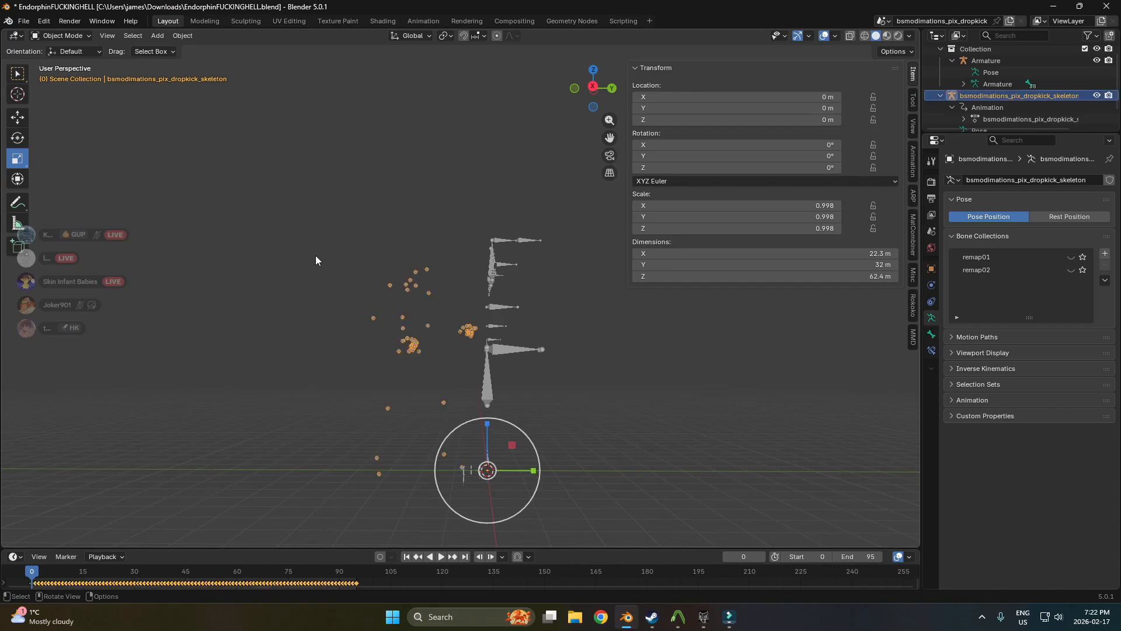
{"action": "left_click", "coordinate": [64, 35]}
{"action": "left_click", "coordinate": [57, 70]}
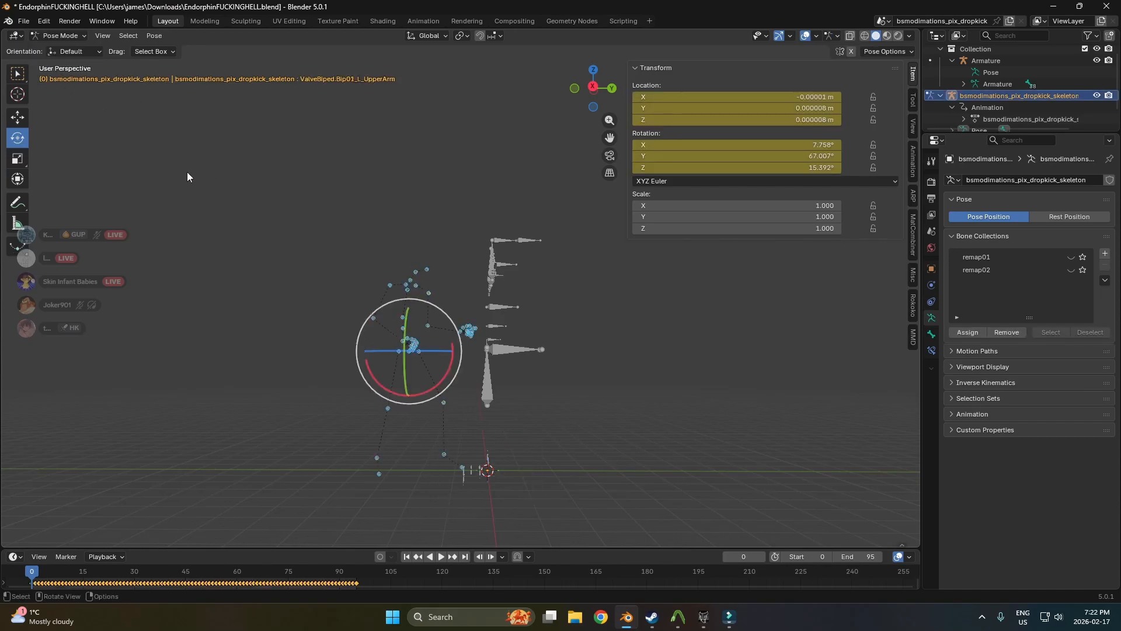
{"action": "left_click", "coordinate": [233, 212]}
{"action": "key", "text": "a"}
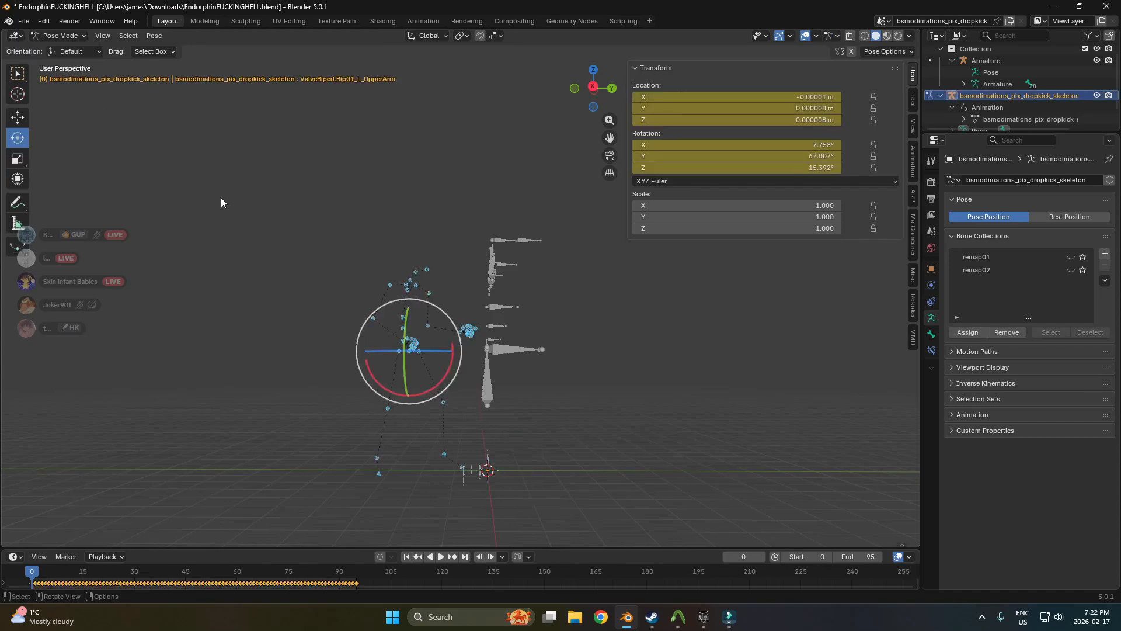
{"action": "left_click", "coordinate": [155, 36]}
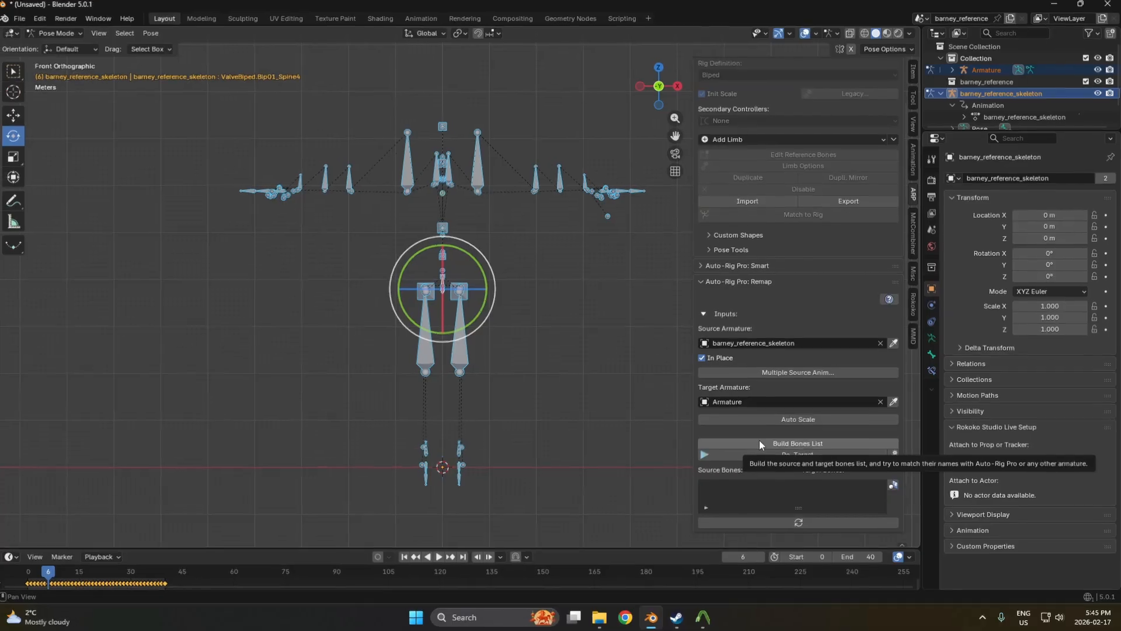
Build the remap bones list and clear the target bones of Anim_Attachment_LH, Bip01_Head1, Bip01_L_Calf and Bip01_L_Clavicle.
{"action": "left_click", "coordinate": [553, 421]}
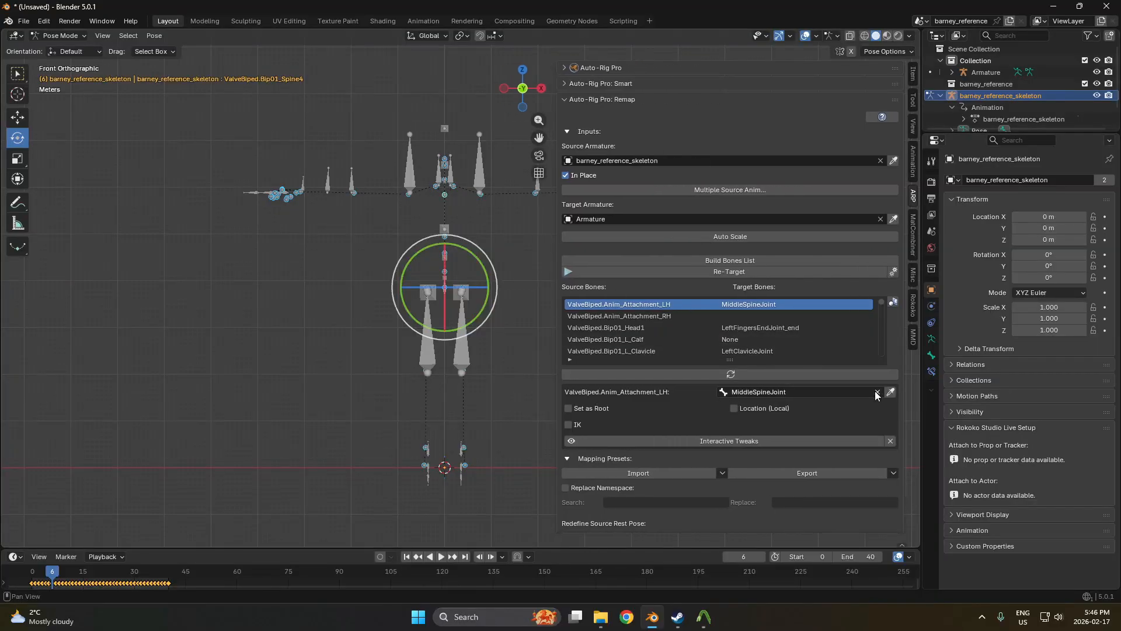
{"action": "left_click", "coordinate": [787, 325]}
{"action": "left_click", "coordinate": [759, 338]}
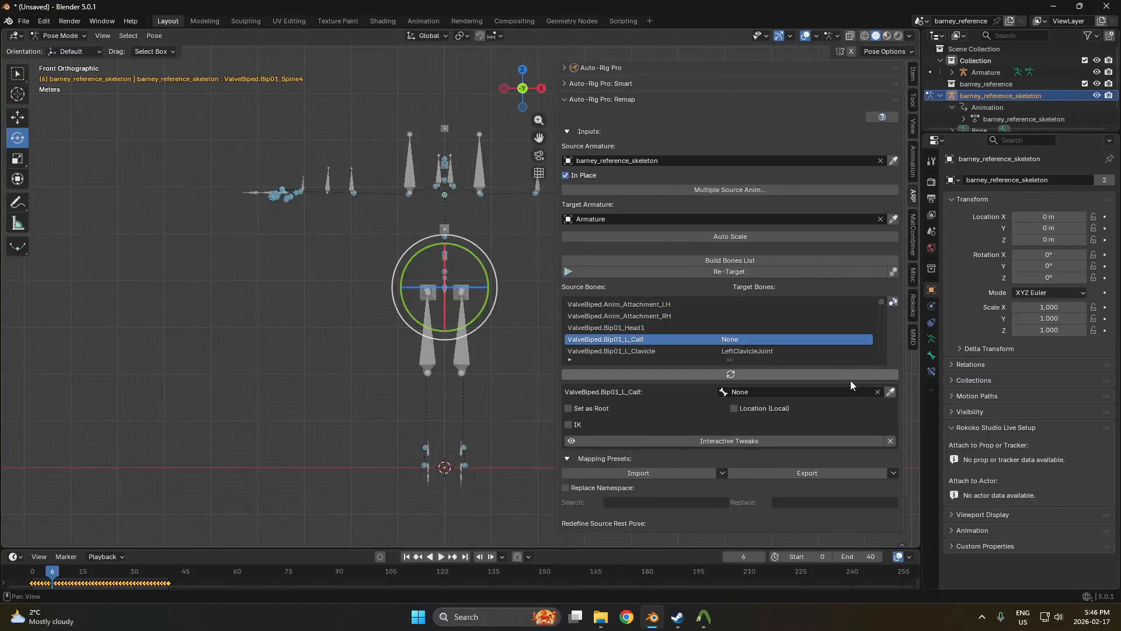
{"action": "left_click", "coordinate": [878, 392]}
{"action": "left_click", "coordinate": [808, 350]}
{"action": "left_click", "coordinate": [878, 392]}
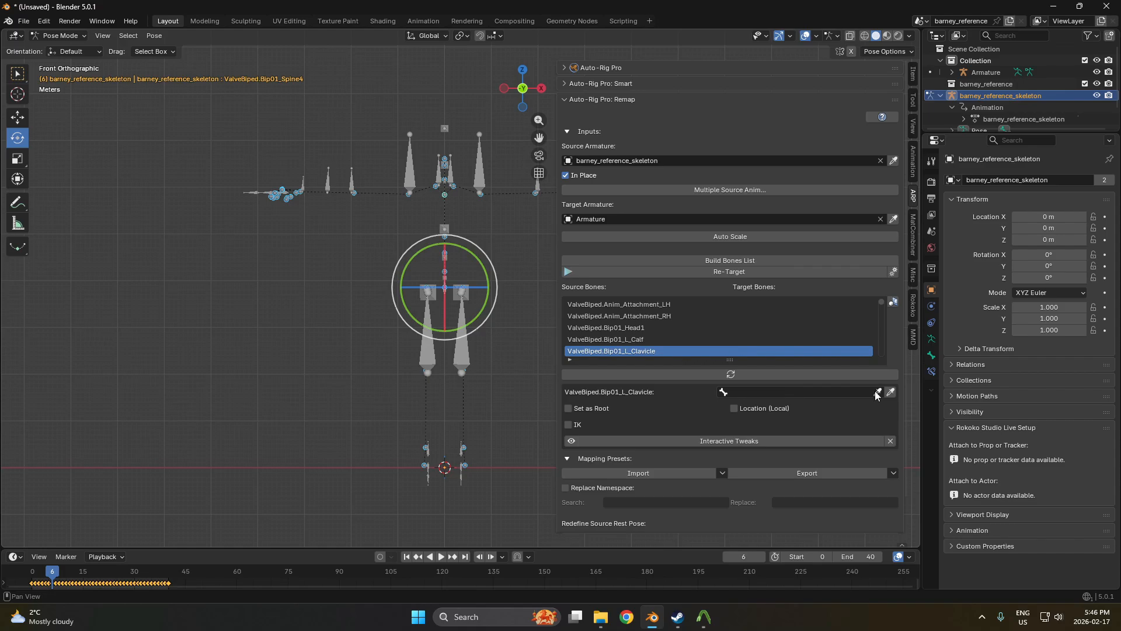
Map the source bone ValveBiped.Bip01_Head1 to the target bone UpperNeckJoint.
{"action": "left_click", "coordinate": [730, 328]}
{"action": "left_click", "coordinate": [776, 391]}
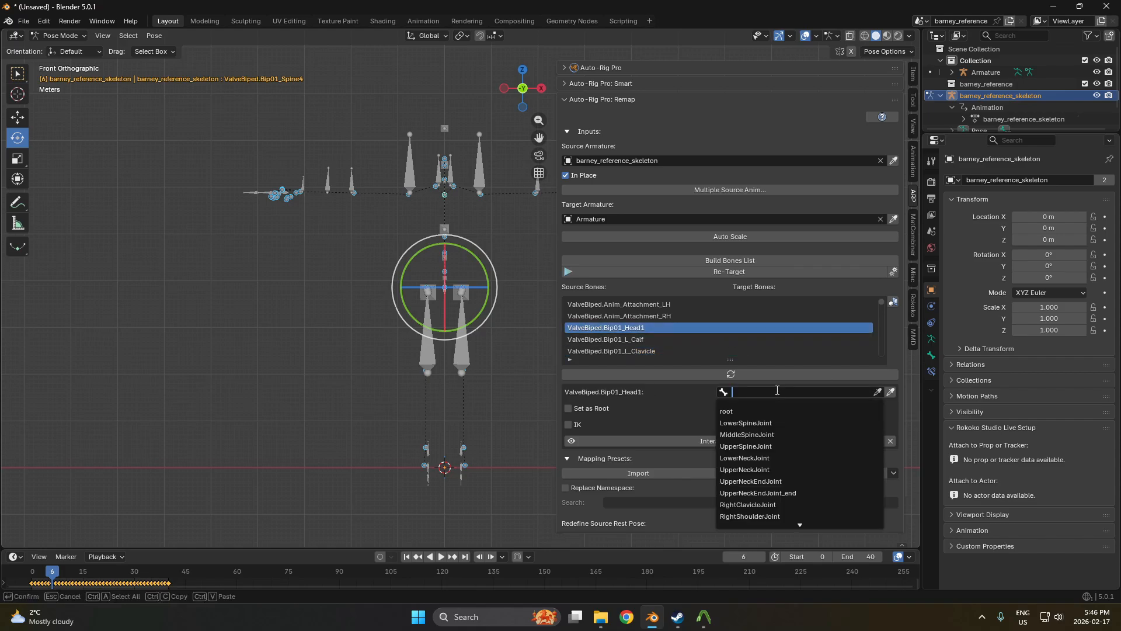
{"action": "type", "text": "neck"}
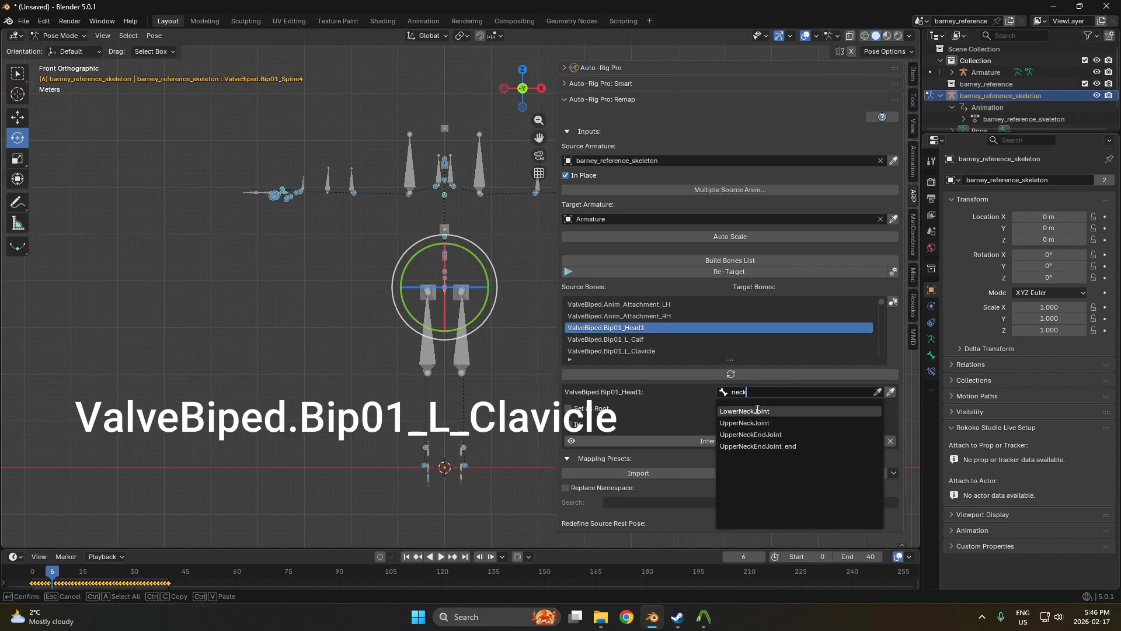
{"action": "left_click", "coordinate": [754, 422]}
Map the source bone ValveBiped.Bip01_L_Calf to the target bone LeftKneeJoint.
{"action": "left_click", "coordinate": [743, 342]}
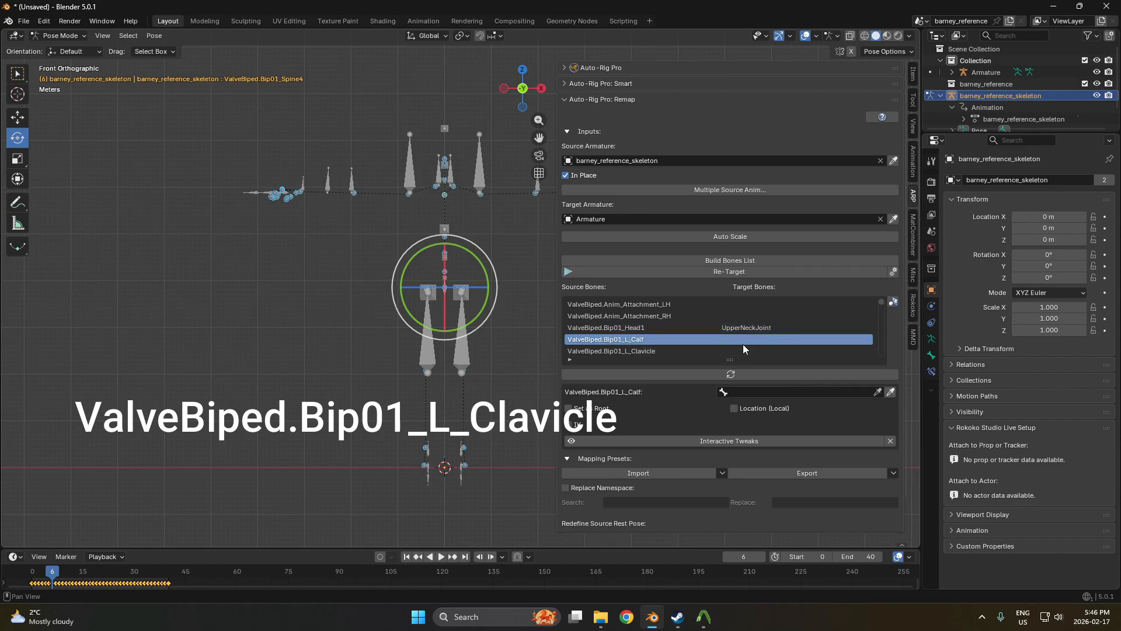
{"action": "left_click", "coordinate": [757, 392]}
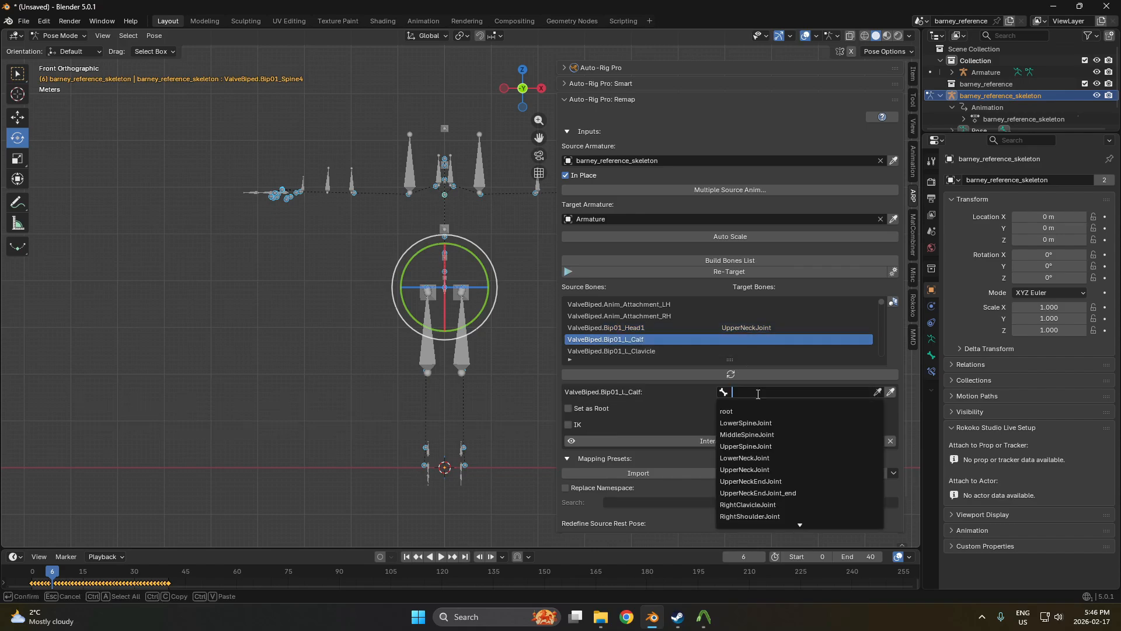
{"action": "type", "text": "clav"}
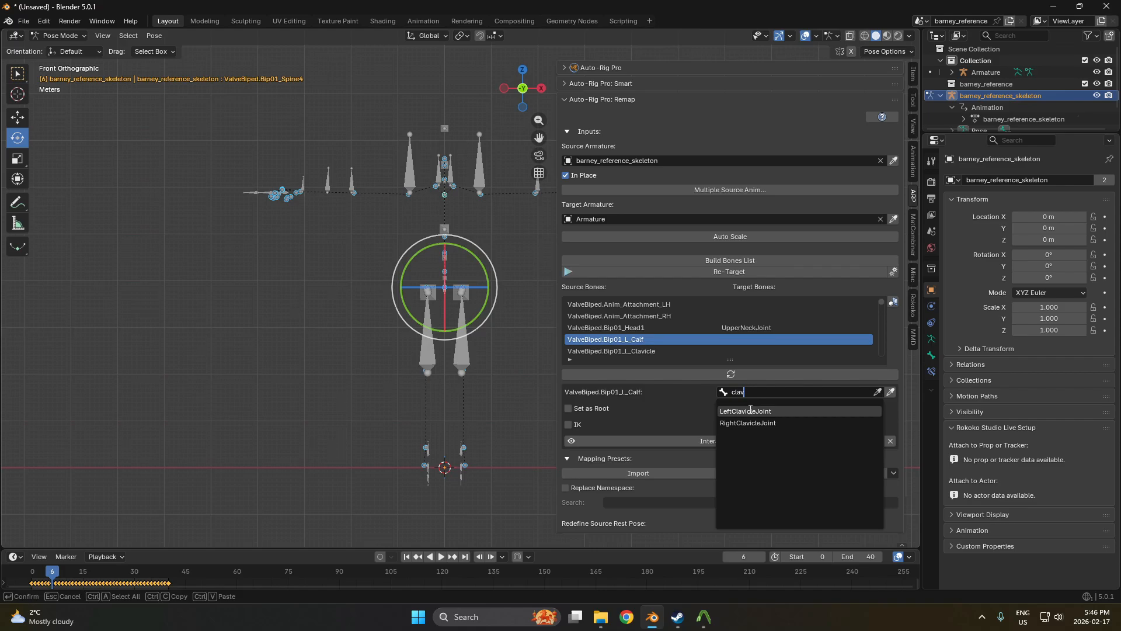
{"action": "key", "text": "BackSpace"}
{"action": "key", "text": "BackSpace"}
{"action": "key", "text": "BackSpace"}
{"action": "key", "text": "BackSpace"}
{"action": "type", "text": "knee"}
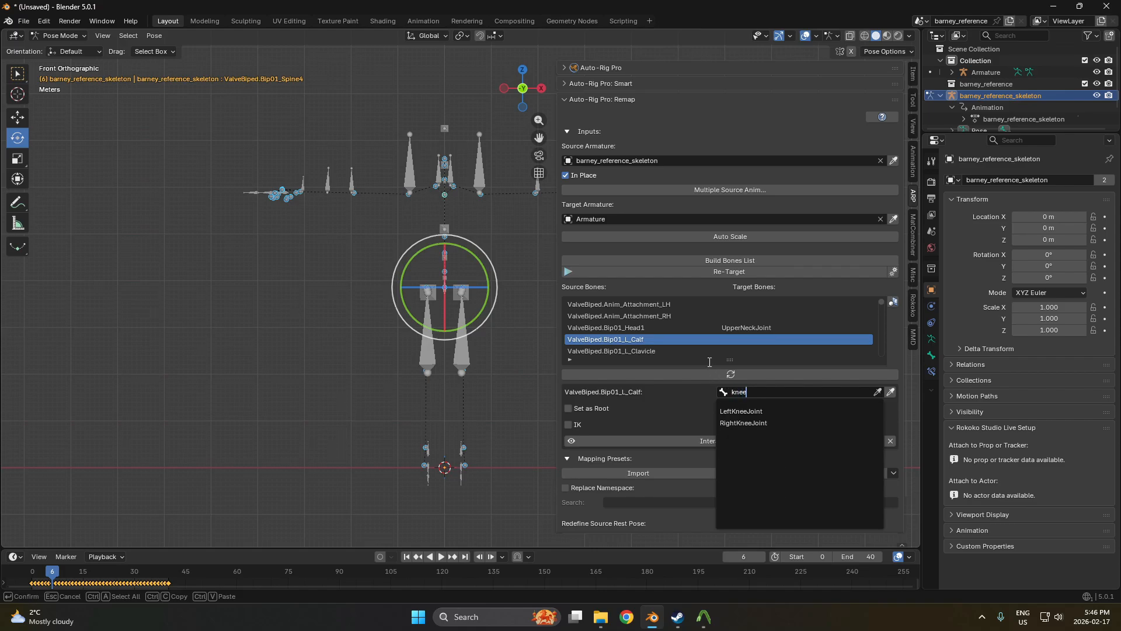
{"action": "left_click", "coordinate": [739, 410]}
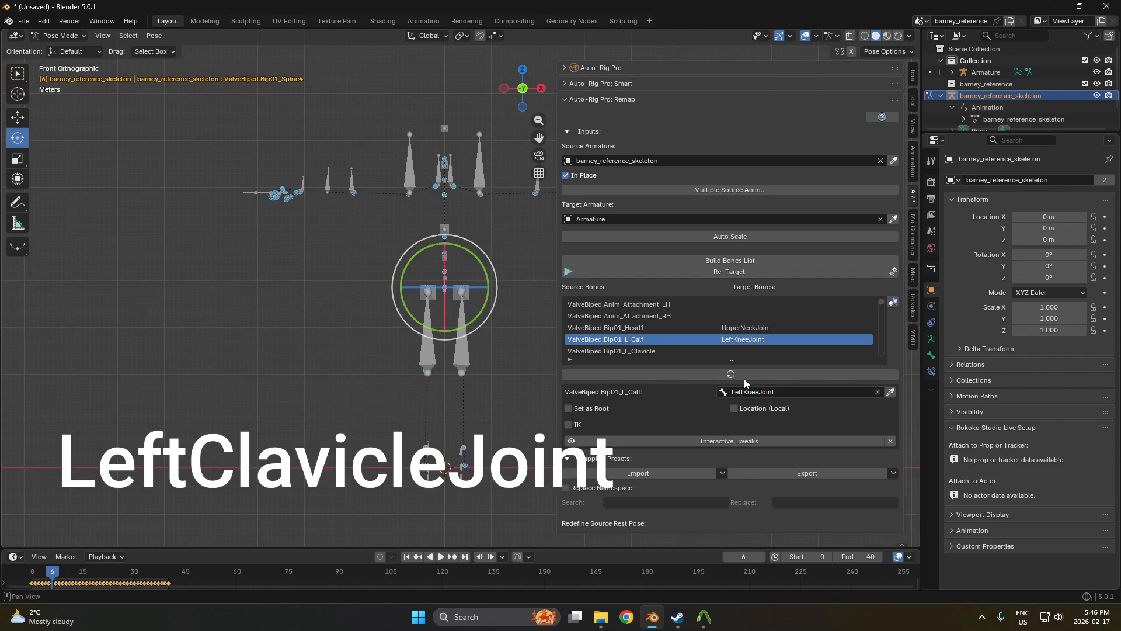
Map the source bone ValveBiped.Bip01_L_Clavicle to the target bone LeftClavicleJoint.
{"action": "left_click", "coordinate": [748, 353]}
{"action": "left_click", "coordinate": [766, 394]}
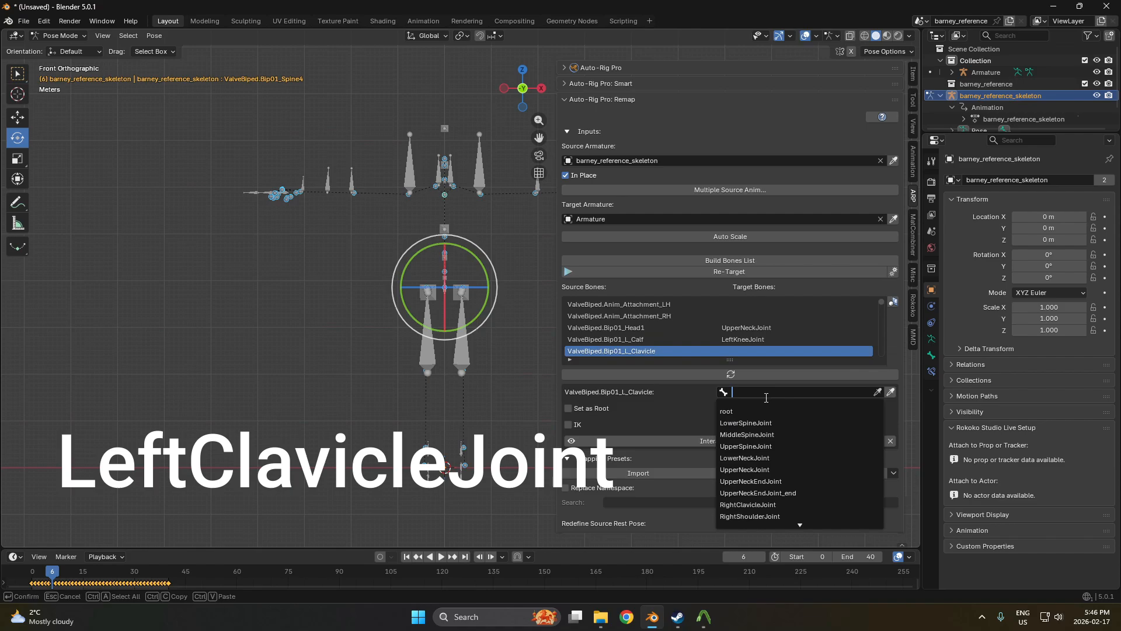
{"action": "type", "text": "ca"}
{"action": "type", "text": "lavic"}
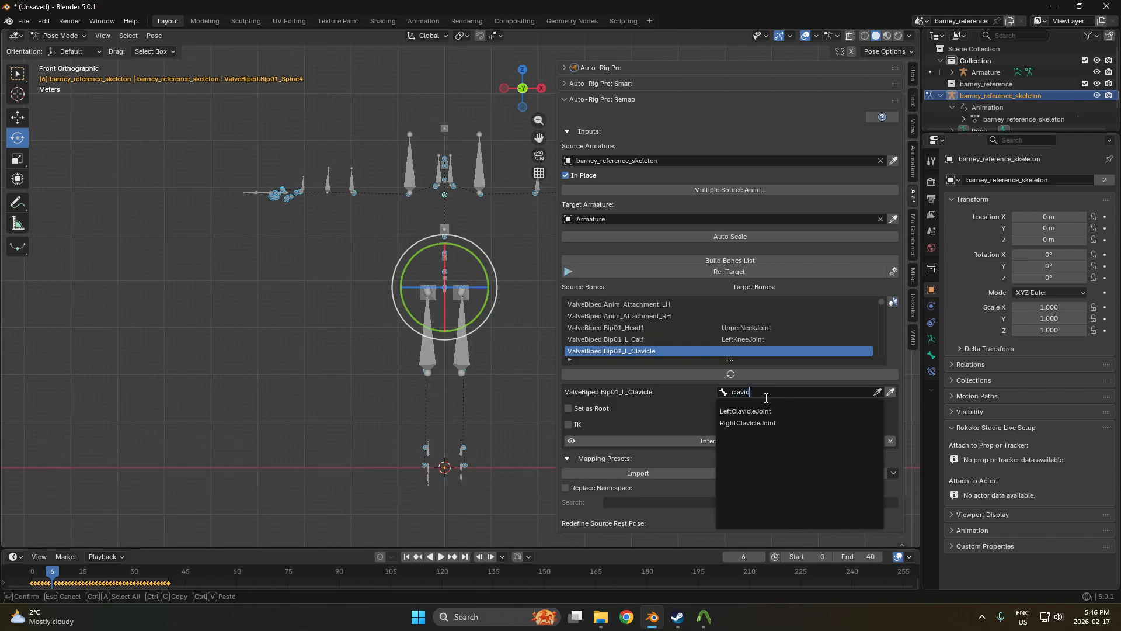
{"action": "left_click", "coordinate": [748, 410]}
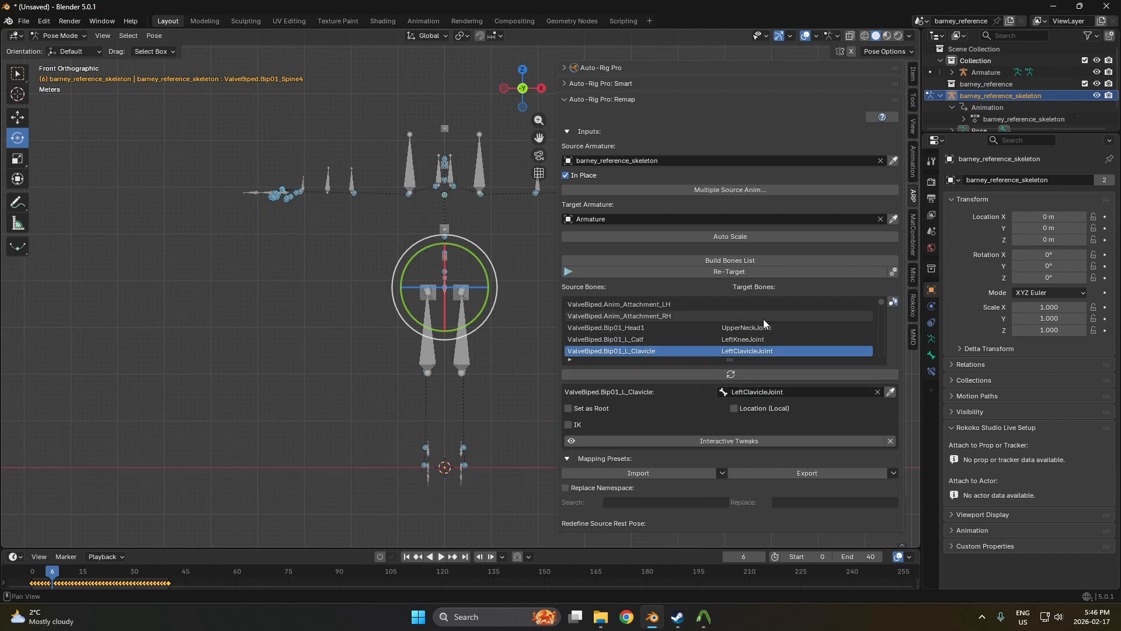
Map the source bone ValveBiped.Bip01_L_Finger2 to the target bone LeftFingersJoint.
{"action": "scroll", "coordinate": [763, 327], "scroll_direction": "down", "scroll_amount": 1}
{"action": "left_click", "coordinate": [763, 351]}
{"action": "scroll", "coordinate": [752, 338], "scroll_direction": "down", "scroll_amount": 9}
{"action": "left_click", "coordinate": [741, 315]}
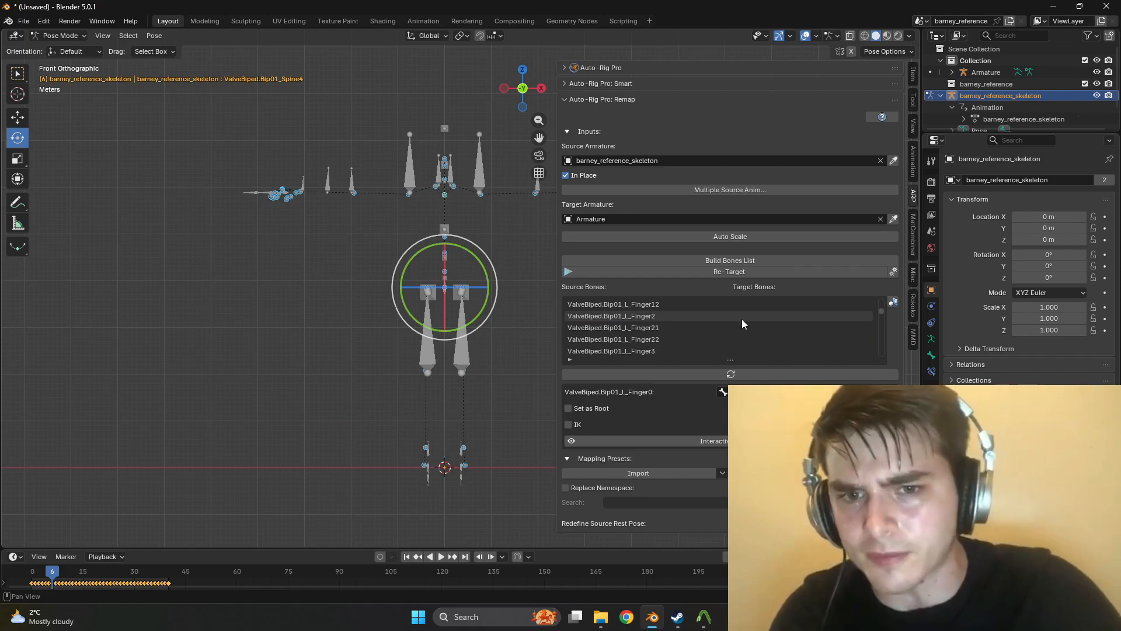
{"action": "scroll", "coordinate": [743, 348], "scroll_direction": "up", "scroll_amount": 1}
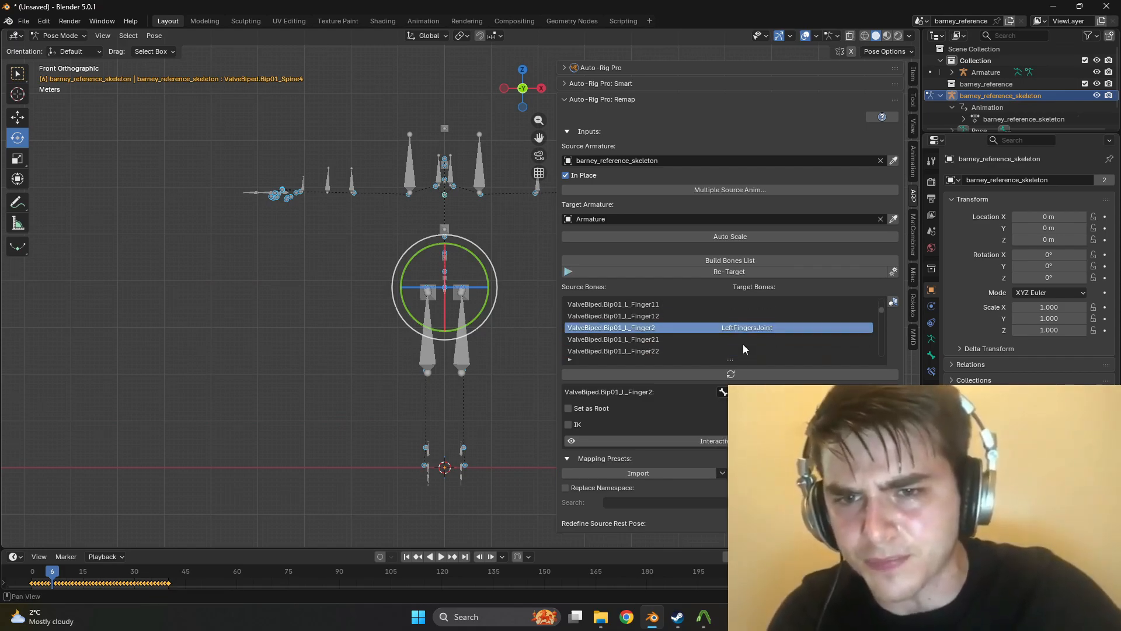
Map the source bone ValveBiped.Bip01_L_Foot to the target bone LeftAnkleJoint.
{"action": "scroll", "coordinate": [743, 345], "scroll_direction": "down", "scroll_amount": 8}
{"action": "left_click", "coordinate": [743, 340]}
{"action": "left_click", "coordinate": [748, 391]}
{"action": "type", "text": "foot"}
{"action": "left_click", "coordinate": [748, 411]}
Map the source bone ValveBiped.Bip01_L_Forearm to the target bone LeftElbowJoint.
{"action": "left_click", "coordinate": [753, 351]}
{"action": "left_click", "coordinate": [759, 392]}
{"action": "type", "text": "elbow"}
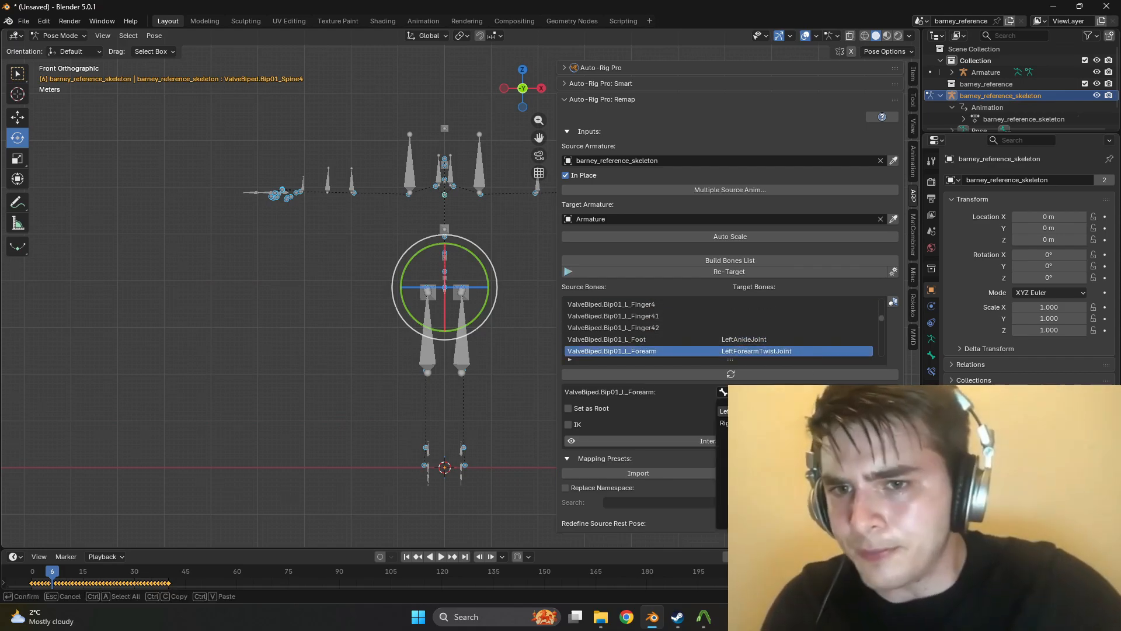
{"action": "left_click", "coordinate": [759, 411]}
Map the source bone ValveBiped.Bip01_L_Hand to the target bone LeftWristJoint.
{"action": "scroll", "coordinate": [815, 340], "scroll_direction": "down", "scroll_amount": 3}
{"action": "left_click", "coordinate": [800, 328]}
{"action": "left_click", "coordinate": [769, 390]}
{"action": "left_click", "coordinate": [768, 411]}
Map the source bone ValveBiped.Bip01_L_Thigh to the target bone LeftHipJoint.
{"action": "left_click", "coordinate": [768, 340]}
{"action": "left_click", "coordinate": [768, 391]}
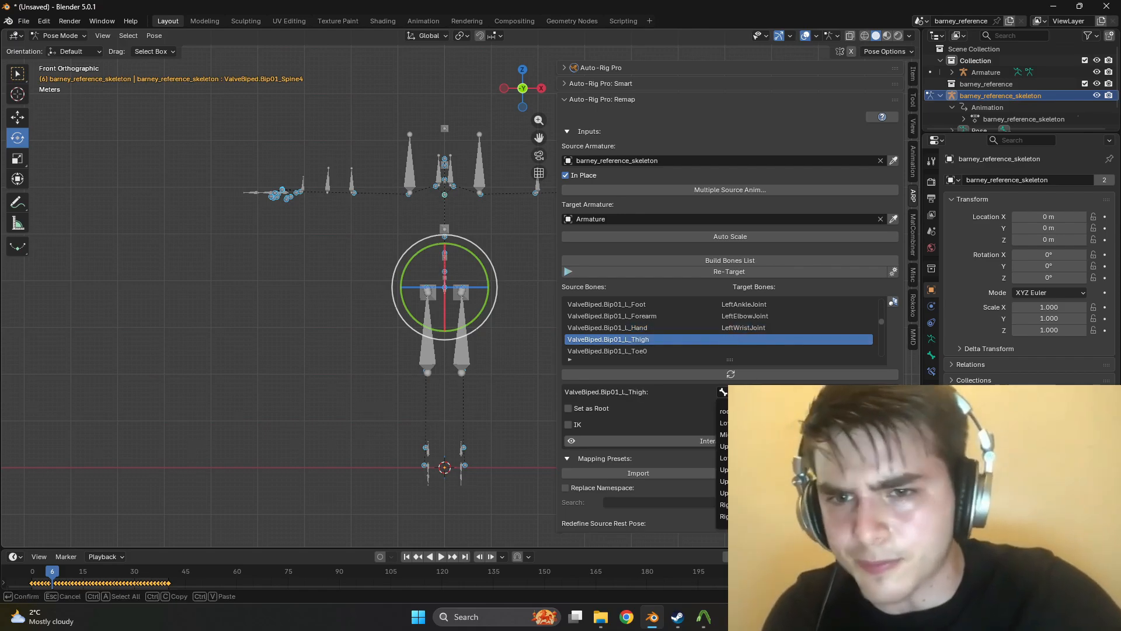
{"action": "type", "text": "hip"}
{"action": "left_click", "coordinate": [759, 411]}
Map the source bones ValveBiped.Bip01_L_Toe0 to LeftToesJoint and ValveBiped.Bip01_L_UpperArm to LeftShoulderJoint.
{"action": "left_click", "coordinate": [759, 351]}
{"action": "left_click", "coordinate": [759, 391]}
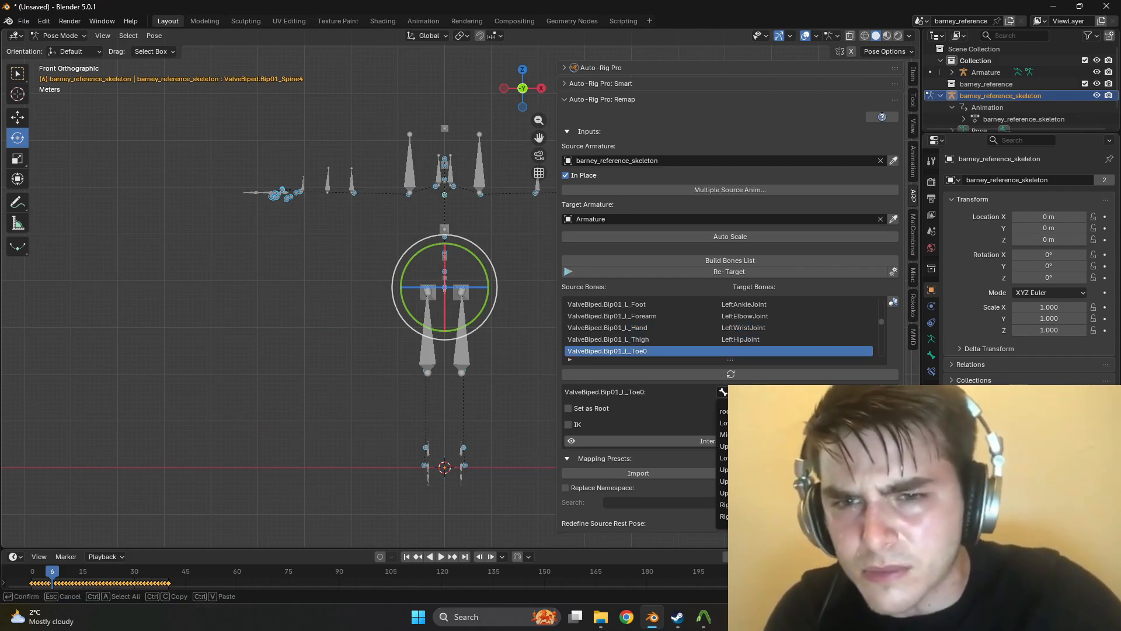
{"action": "type", "text": "toe"}
{"action": "left_click", "coordinate": [759, 411]}
{"action": "scroll", "coordinate": [759, 345], "scroll_direction": "down", "scroll_amount": 3}
{"action": "left_click", "coordinate": [759, 328]}
{"action": "left_click", "coordinate": [759, 392]}
{"action": "left_click", "coordinate": [759, 423]}
Map the source bone ValveBiped.Bip01_Neck1 to the target bone LowerNeckJoint.
{"action": "left_click", "coordinate": [759, 339]}
{"action": "left_click", "coordinate": [759, 391]}
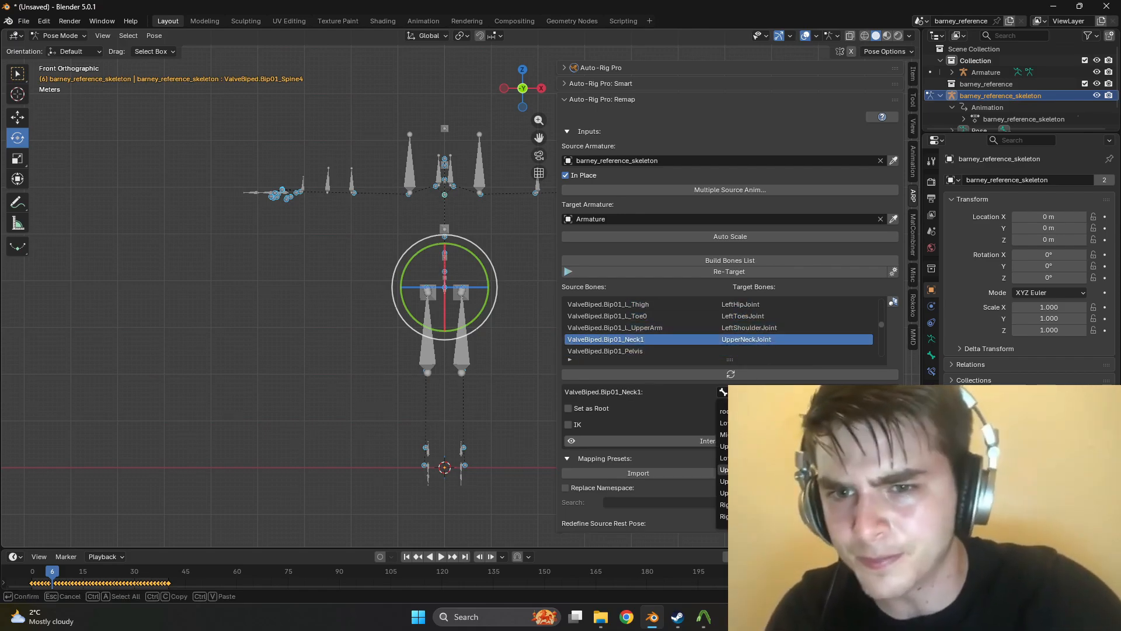
{"action": "left_click", "coordinate": [759, 458]}
Map the source bone ValveBiped.Bip01_Pelvis to the target bone root and enable Set as Root for it.
{"action": "left_click", "coordinate": [759, 351]}
{"action": "left_click", "coordinate": [759, 391]}
{"action": "type", "text": "root"}
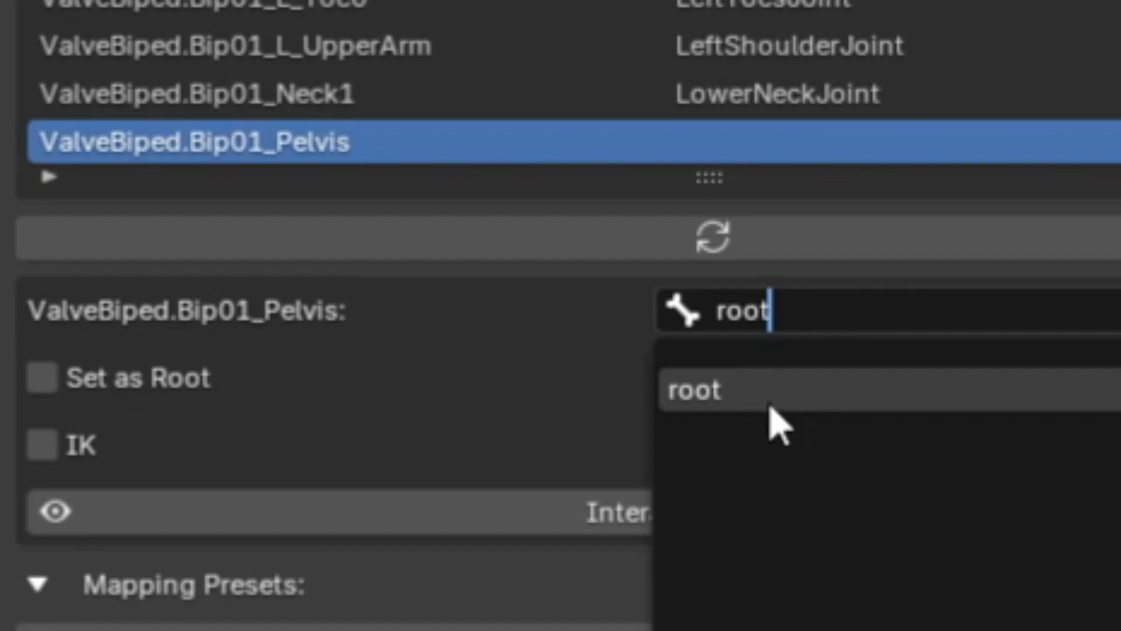
{"action": "left_click", "coordinate": [741, 413]}
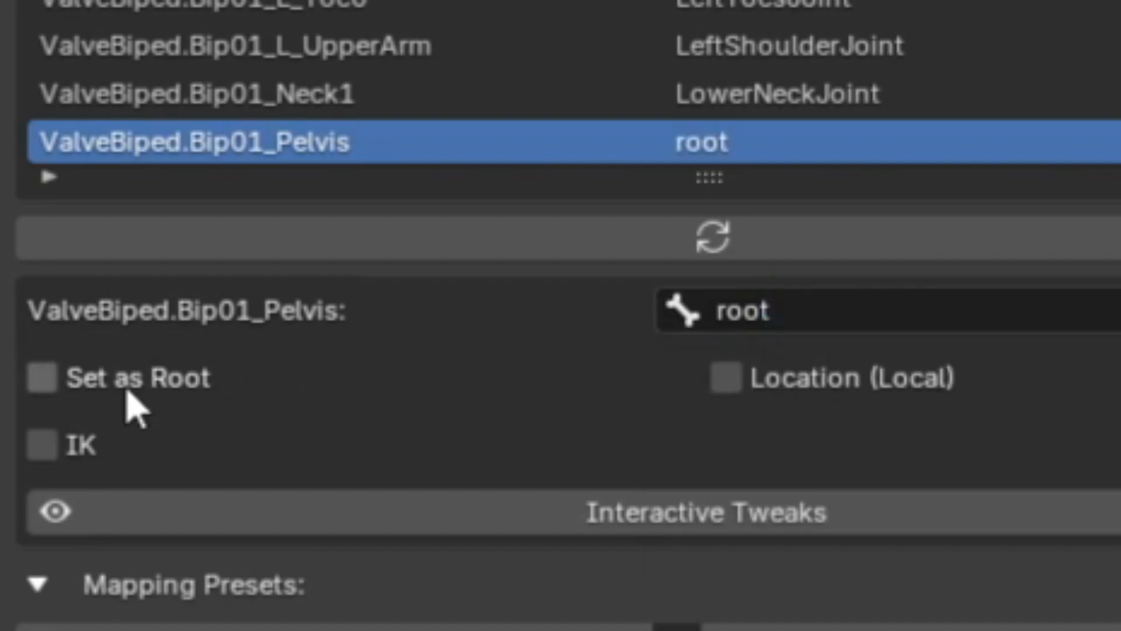
{"action": "left_click", "coordinate": [103, 392]}
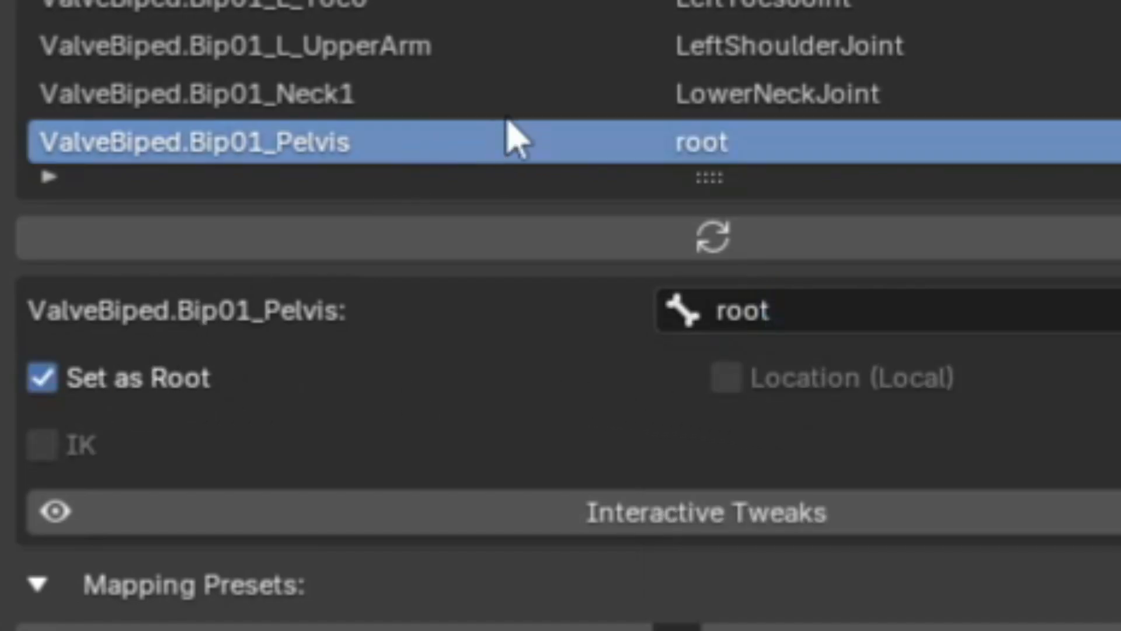
Assign targets to the right-side source bones: R_Calf to RightKneeJoint, R_Finger2 to RightFingersJoint, and a matching target for R_Clavicle.
{"action": "scroll", "coordinate": [514, 129], "scroll_direction": "down", "scroll_amount": 1}
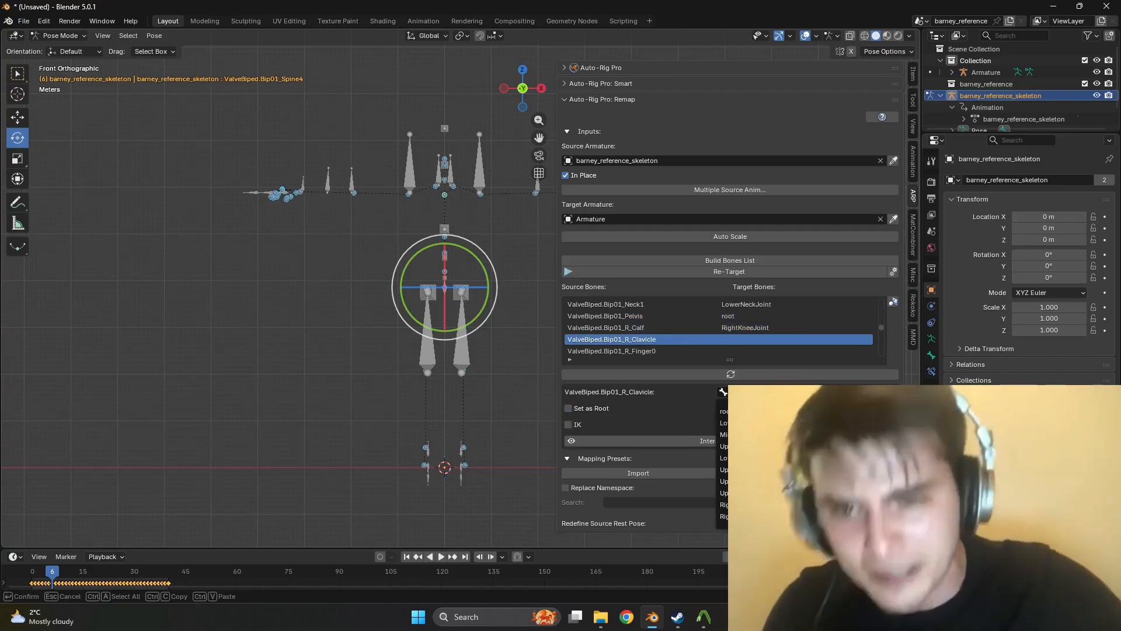
{"action": "left_click", "coordinate": [753, 350]}
{"action": "scroll", "coordinate": [753, 350], "scroll_direction": "down", "scroll_amount": 6}
{"action": "left_click", "coordinate": [740, 315]}
{"action": "left_click", "coordinate": [741, 392]}
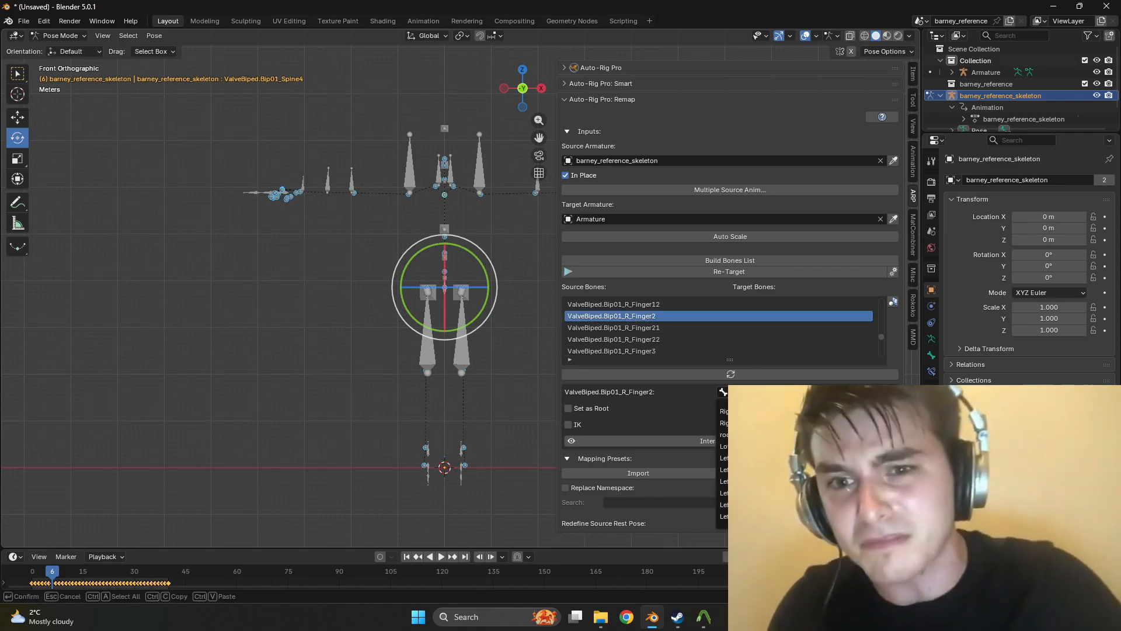
{"action": "left_click", "coordinate": [741, 327]}
Map the source bone ValveBiped.Bip01_R_Foot to the target bone RightAnkleJoint.
{"action": "scroll", "coordinate": [741, 327], "scroll_direction": "down", "scroll_amount": 2}
{"action": "left_click", "coordinate": [740, 327]}
{"action": "scroll", "coordinate": [740, 329], "scroll_direction": "down", "scroll_amount": 1}
{"action": "scroll", "coordinate": [740, 330], "scroll_direction": "down", "scroll_amount": 9}
{"action": "left_click", "coordinate": [740, 328]}
{"action": "scroll", "coordinate": [745, 328], "scroll_direction": "up", "scroll_amount": 9}
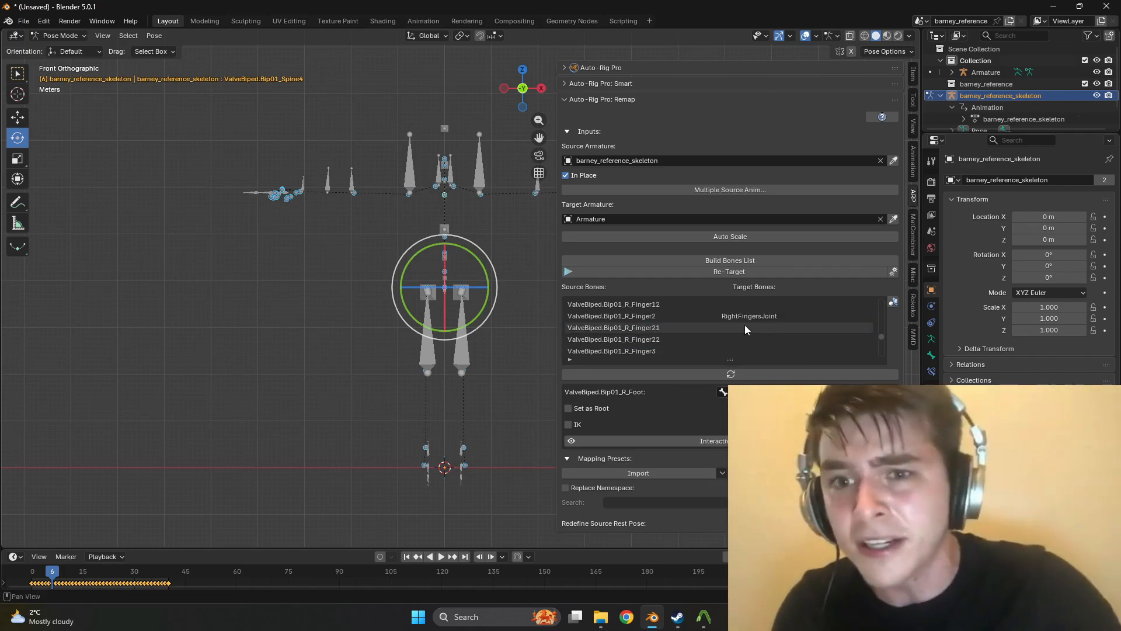
{"action": "left_click", "coordinate": [740, 391]}
{"action": "left_click", "coordinate": [740, 423]}
Map the source bones ValveBiped.Bip01_R_Forearm to RightElbowJoint and ValveBiped.Bip01_R_Hand to RightWristJoint.
{"action": "scroll", "coordinate": [740, 339], "scroll_direction": "down", "scroll_amount": 2}
{"action": "left_click", "coordinate": [741, 339]}
{"action": "left_click", "coordinate": [740, 392]}
{"action": "left_click", "coordinate": [741, 423]}
{"action": "scroll", "coordinate": [740, 339], "scroll_direction": "down", "scroll_amount": 1}
{"action": "left_click", "coordinate": [740, 339]}
{"action": "left_click", "coordinate": [741, 392]}
{"action": "left_click", "coordinate": [740, 422]}
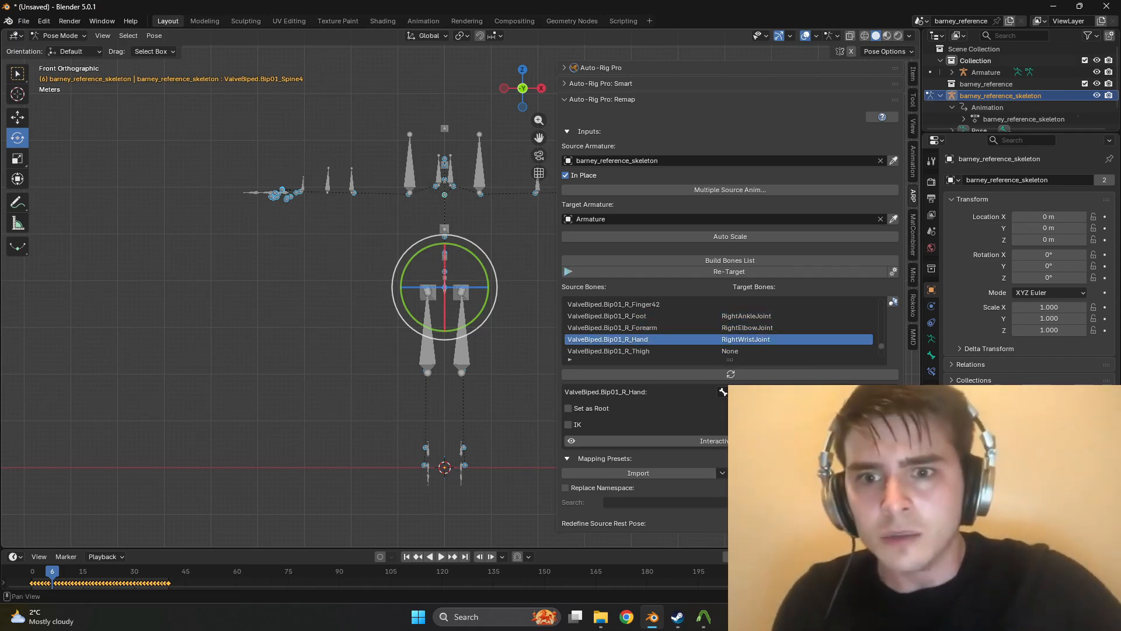
Map the source bones ValveBiped.Bip01_R_Thigh to RightHipJoint and ValveBiped.Bip01_R_Toe0 to RightToesJoint.
{"action": "left_click", "coordinate": [756, 350]}
{"action": "left_click", "coordinate": [741, 392]}
{"action": "left_click", "coordinate": [740, 422]}
{"action": "left_click", "coordinate": [741, 423]}
Map the source bone ValveBiped.Bip01_R_UpperArm to the target bone RightShoulderJoint.
{"action": "scroll", "coordinate": [753, 342], "scroll_direction": "down", "scroll_amount": 1}
{"action": "left_click", "coordinate": [754, 339]}
{"action": "left_click", "coordinate": [740, 392]}
{"action": "left_click", "coordinate": [740, 411]}
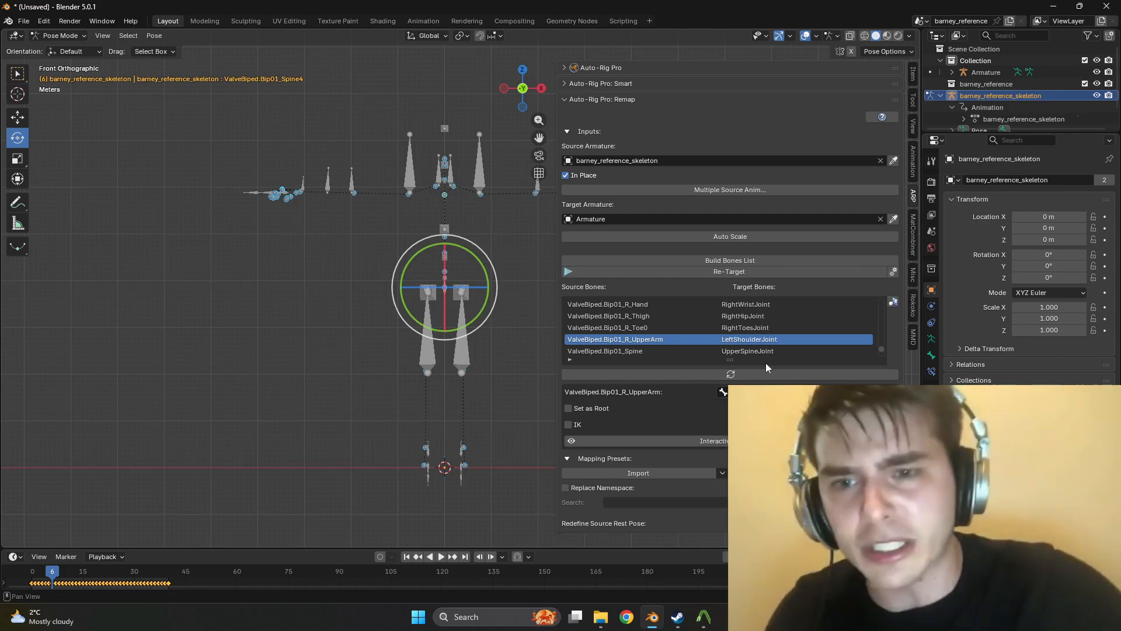
{"action": "left_click", "coordinate": [740, 392]}
{"action": "left_click", "coordinate": [741, 423]}
Map the source bone ValveBiped.Bip01_Spine1 to the target bone UpperSpineJoint.
{"action": "scroll", "coordinate": [754, 342], "scroll_direction": "down", "scroll_amount": 1}
{"action": "left_click", "coordinate": [754, 339]}
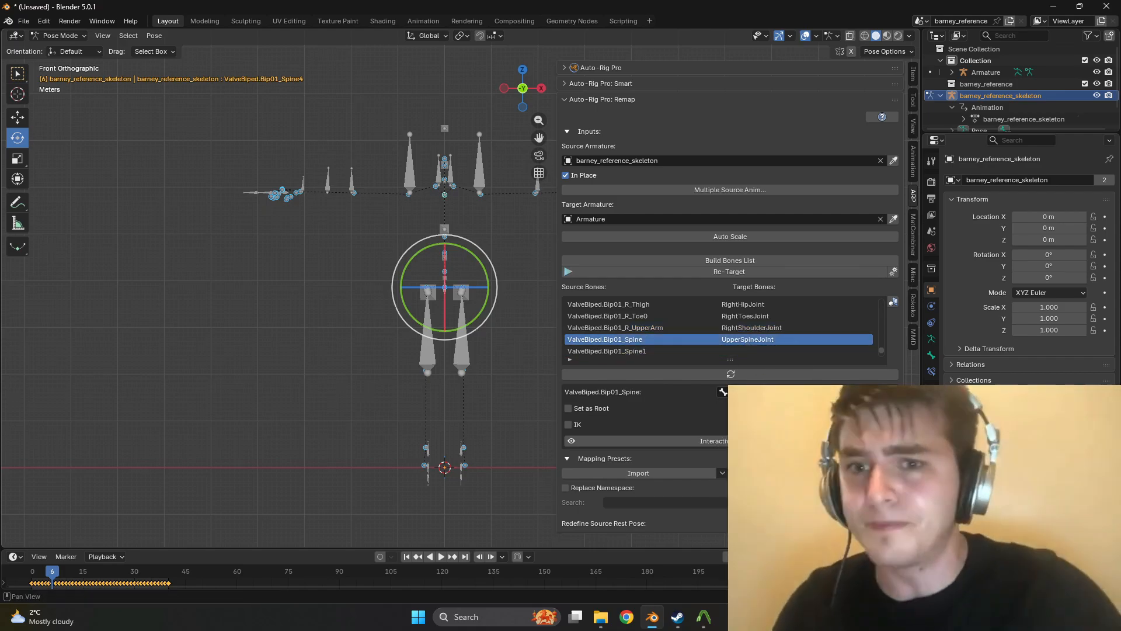
{"action": "scroll", "coordinate": [754, 340], "scroll_direction": "down", "scroll_amount": 1}
{"action": "left_click", "coordinate": [754, 339]}
{"action": "left_click", "coordinate": [740, 392]}
{"action": "left_click", "coordinate": [740, 423]}
Map the source bones ValveBiped.Bip01_Spine2 to MiddleSpineJoint and ValveBiped.Bip01_Spine4 to UpperSpineJoint.
{"action": "scroll", "coordinate": [754, 339], "scroll_direction": "down", "scroll_amount": 1}
{"action": "left_click", "coordinate": [754, 339]}
{"action": "left_click", "coordinate": [740, 392]}
{"action": "left_click", "coordinate": [741, 435]}
{"action": "scroll", "coordinate": [754, 339], "scroll_direction": "down", "scroll_amount": 1}
{"action": "left_click", "coordinate": [753, 340]}
{"action": "left_click", "coordinate": [740, 392]}
{"action": "left_click", "coordinate": [741, 422]}
Correct the lower spine mapping by setting the target of ValveBiped.Bip01_Spine1 to LowerSpineJoint, and review the bone list.
{"action": "scroll", "coordinate": [759, 330], "scroll_direction": "up", "scroll_amount": 1}
{"action": "left_click", "coordinate": [762, 316]}
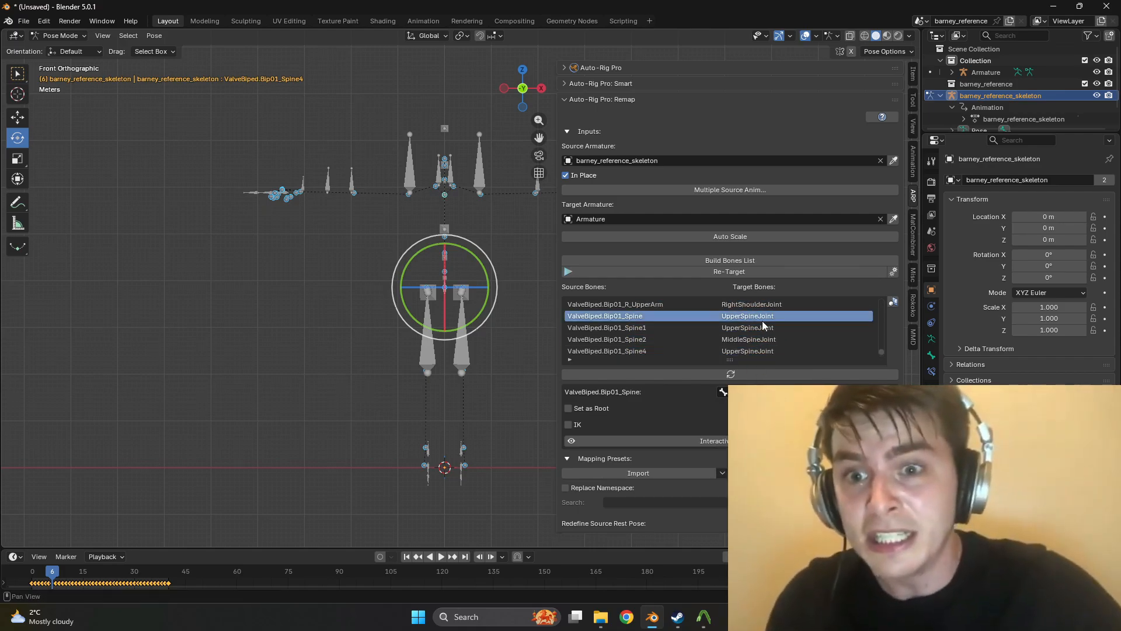
{"action": "left_click", "coordinate": [740, 392]}
{"action": "left_click", "coordinate": [771, 341]}
{"action": "scroll", "coordinate": [745, 323], "scroll_direction": "up", "scroll_amount": 2}
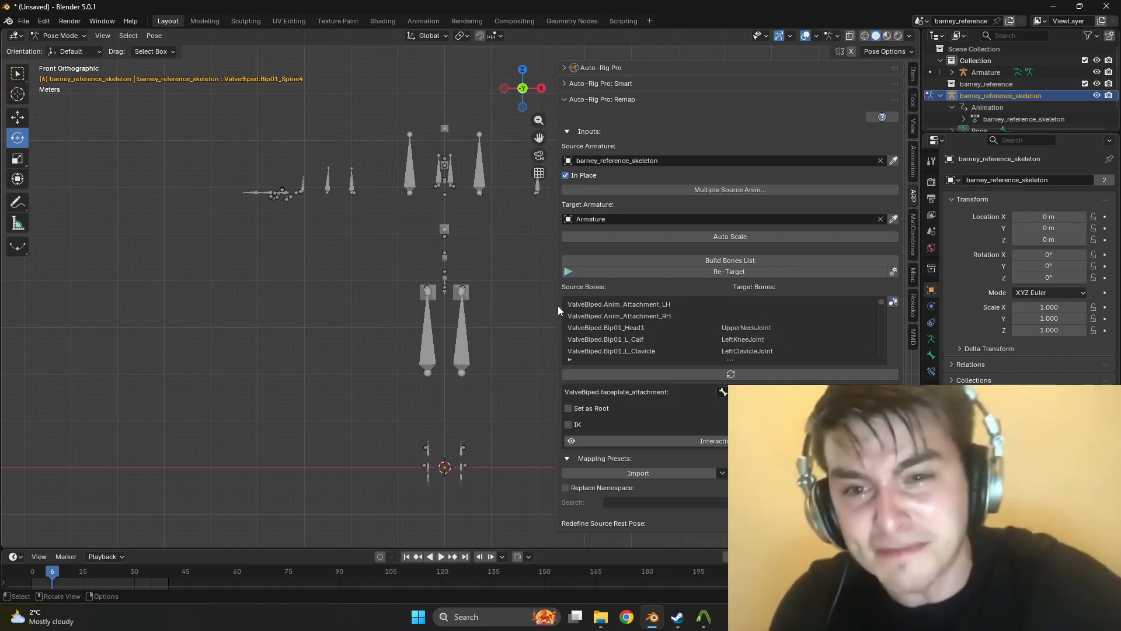
{"action": "scroll", "coordinate": [745, 322], "scroll_direction": "down", "scroll_amount": 2}
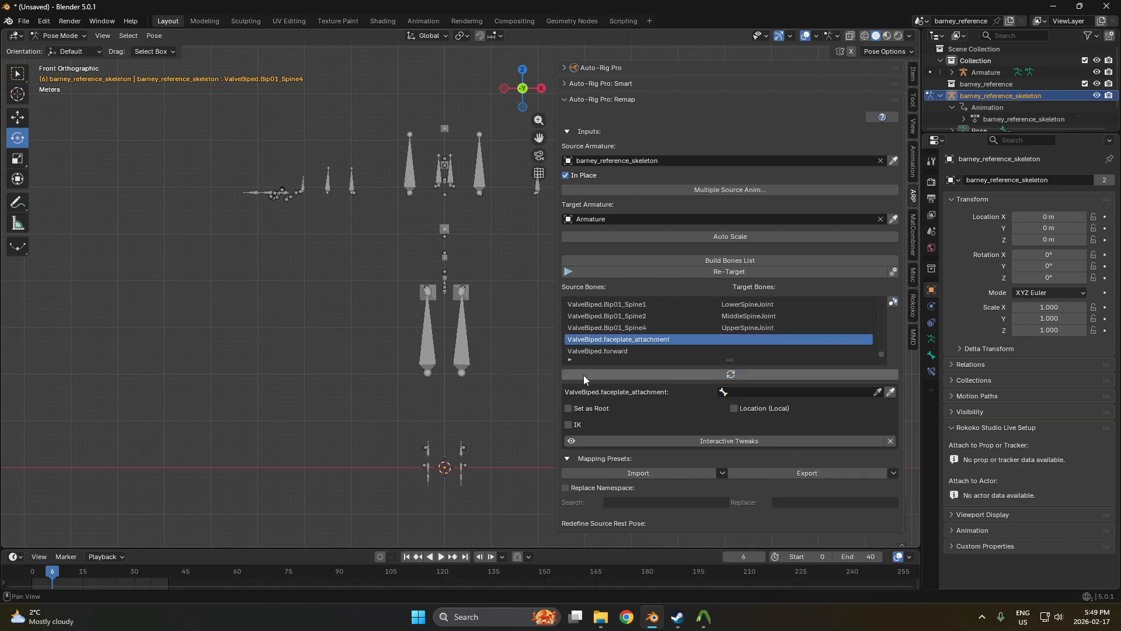
Retarget the animation over frames 0 to 40 with linear keyframe interpolation and play it back.
{"action": "left_click", "coordinate": [661, 277]}
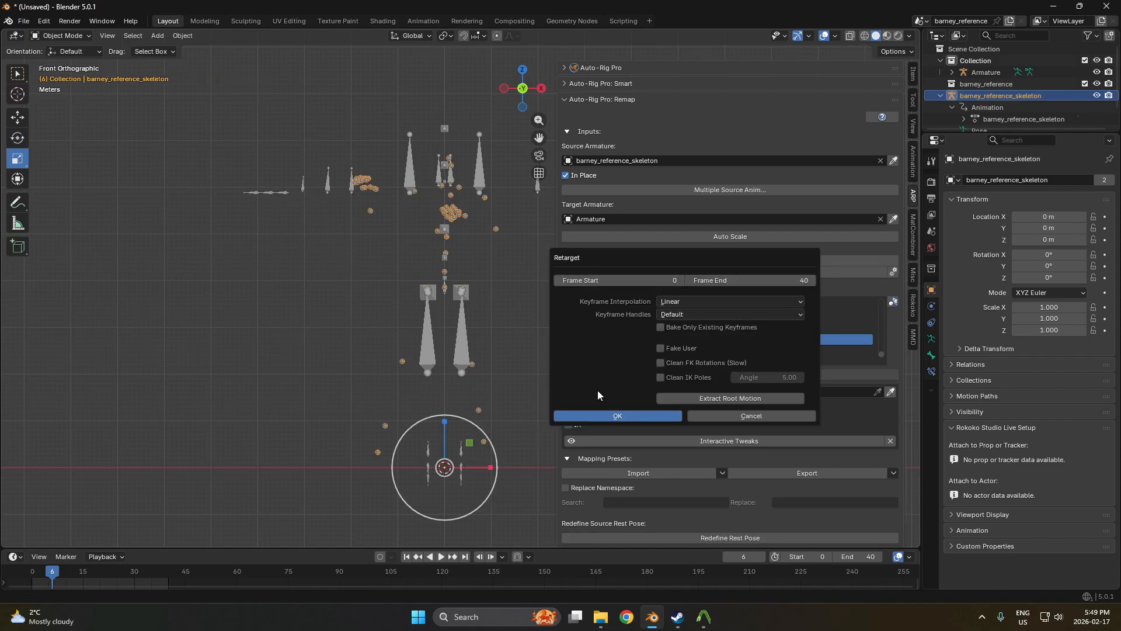
{"action": "left_click", "coordinate": [600, 412]}
{"action": "middle_click_drag", "start_coordinate": [549, 388], "coordinate": [451, 370]}
{"action": "key", "text": "space"}
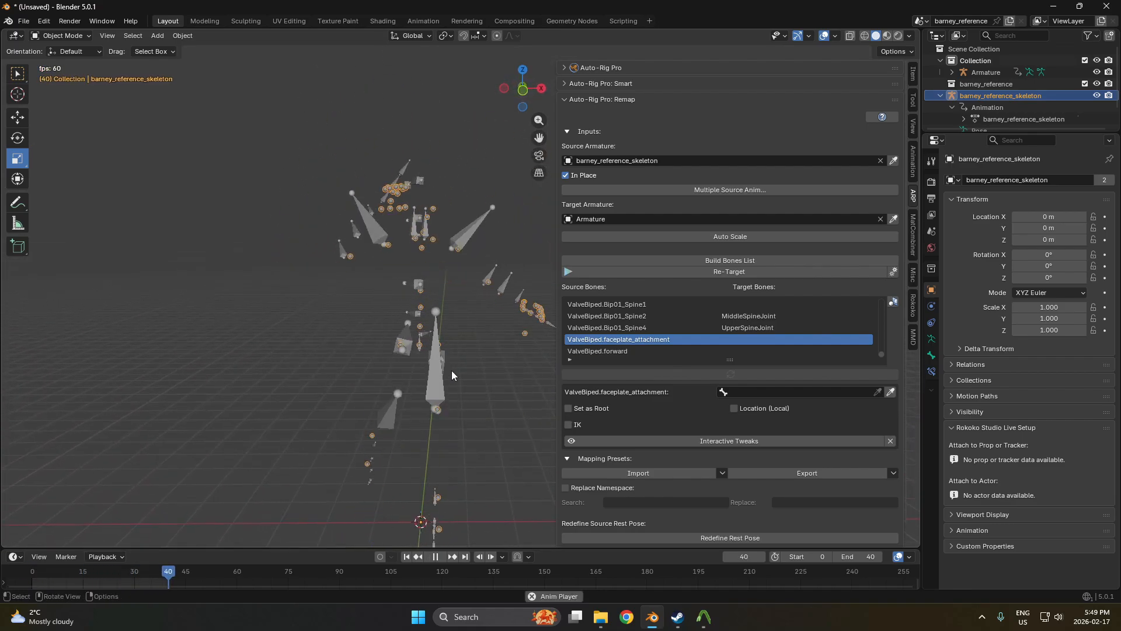
{"action": "key", "text": "Escape"}
In front view, select both armatures and switch them to Pose Mode.
{"action": "left_click", "coordinate": [272, 363]}
{"action": "key", "text": "KP_1"}
{"action": "middle_click_drag", "start_coordinate": [273, 363], "coordinate": [261, 293], "text": "shift"}
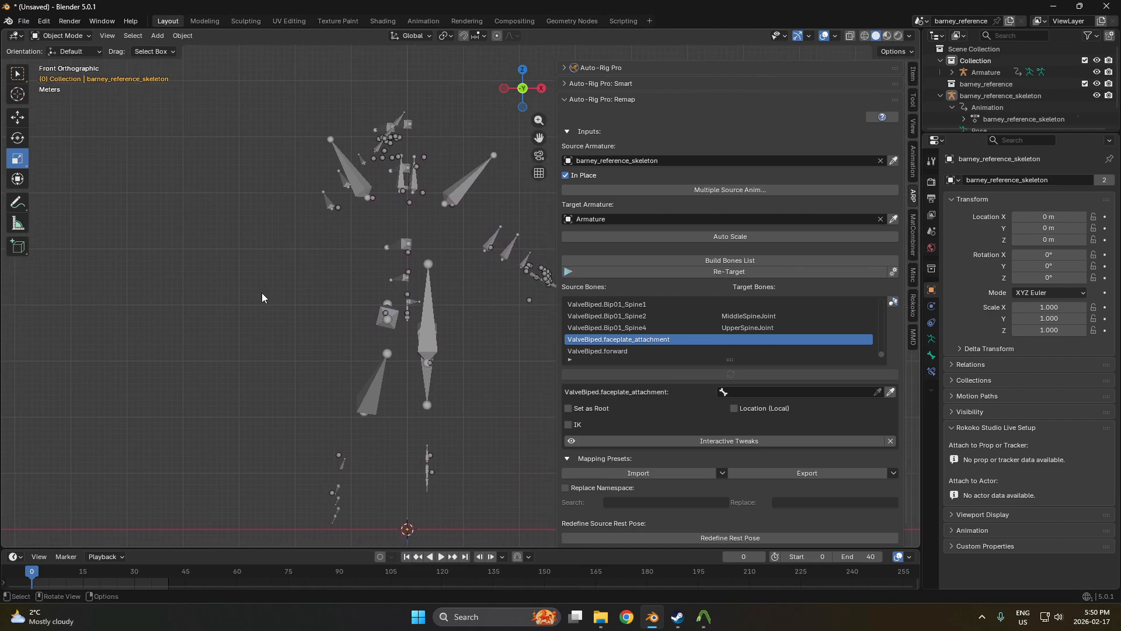
{"action": "scroll", "coordinate": [261, 292], "scroll_direction": "down", "scroll_amount": 1}
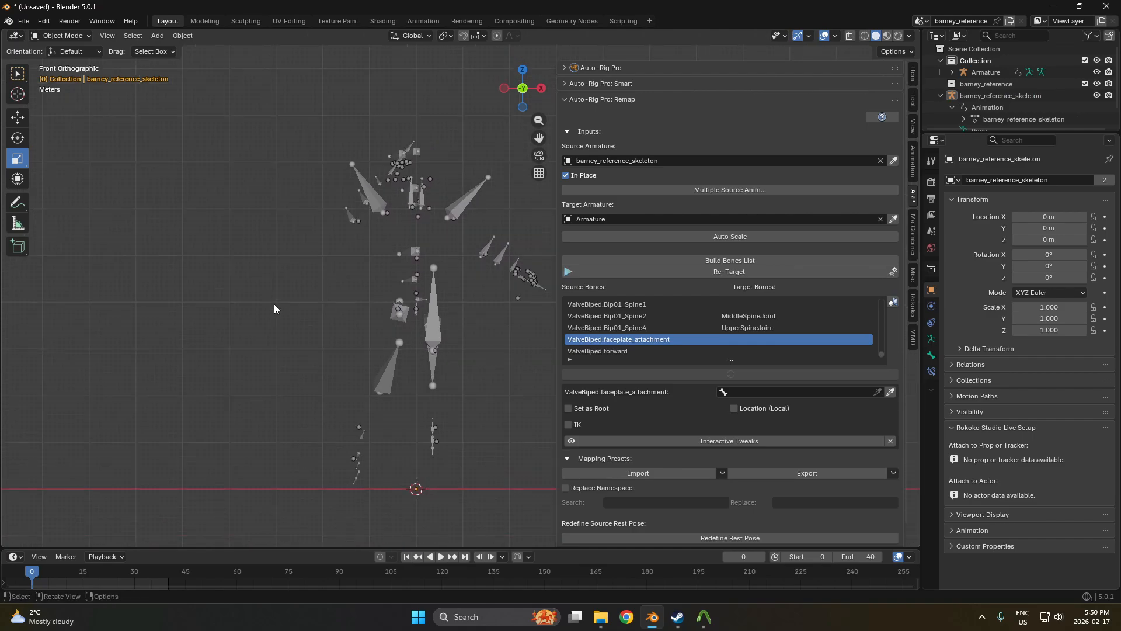
{"action": "key", "text": "a"}
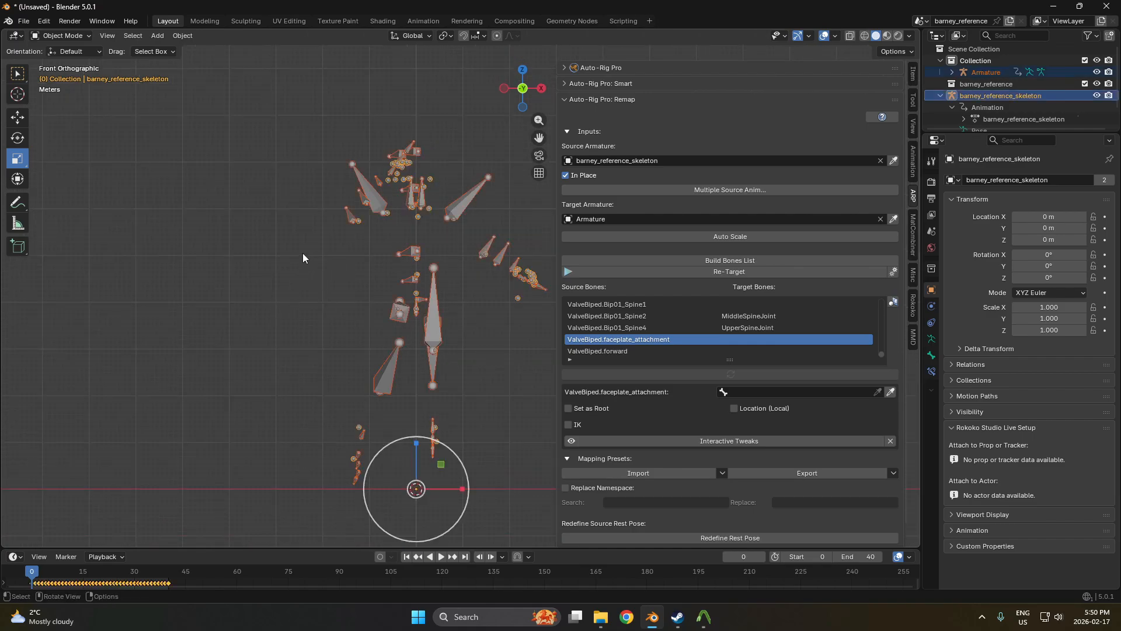
{"action": "left_click", "coordinate": [37, 39]}
{"action": "left_click", "coordinate": [42, 75]}
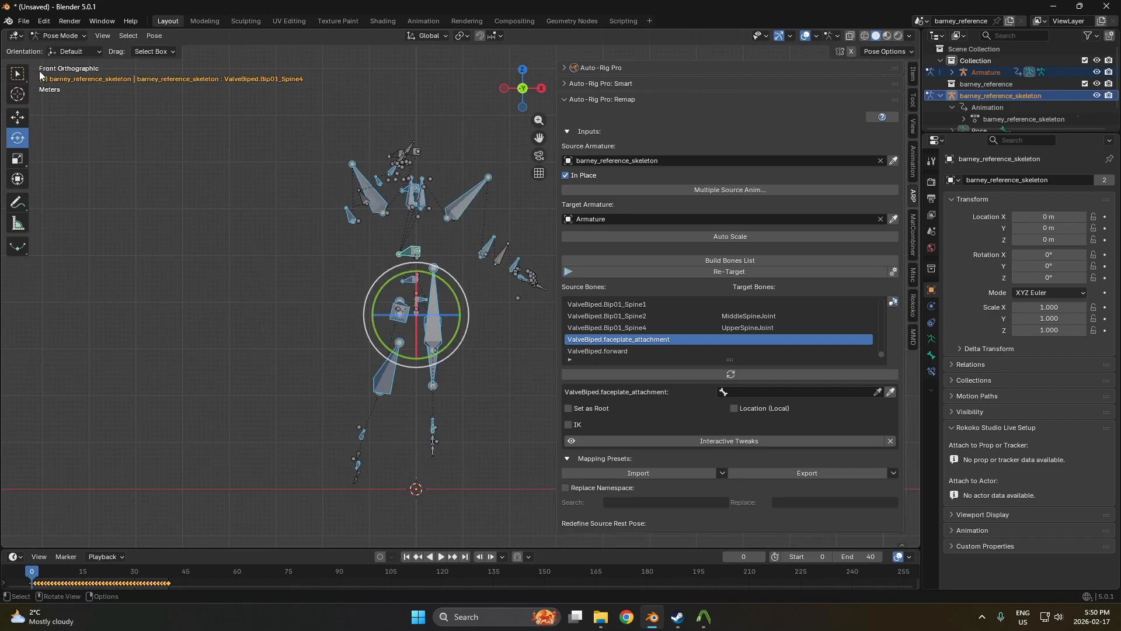
Clear all pose transforms on every bone of both armatures and return to Object Mode.
{"action": "left_click", "coordinate": [177, 181]}
{"action": "key", "text": "a"}
{"action": "left_click", "coordinate": [154, 36]}
{"action": "mouse_move", "coordinate": [216, 61]}
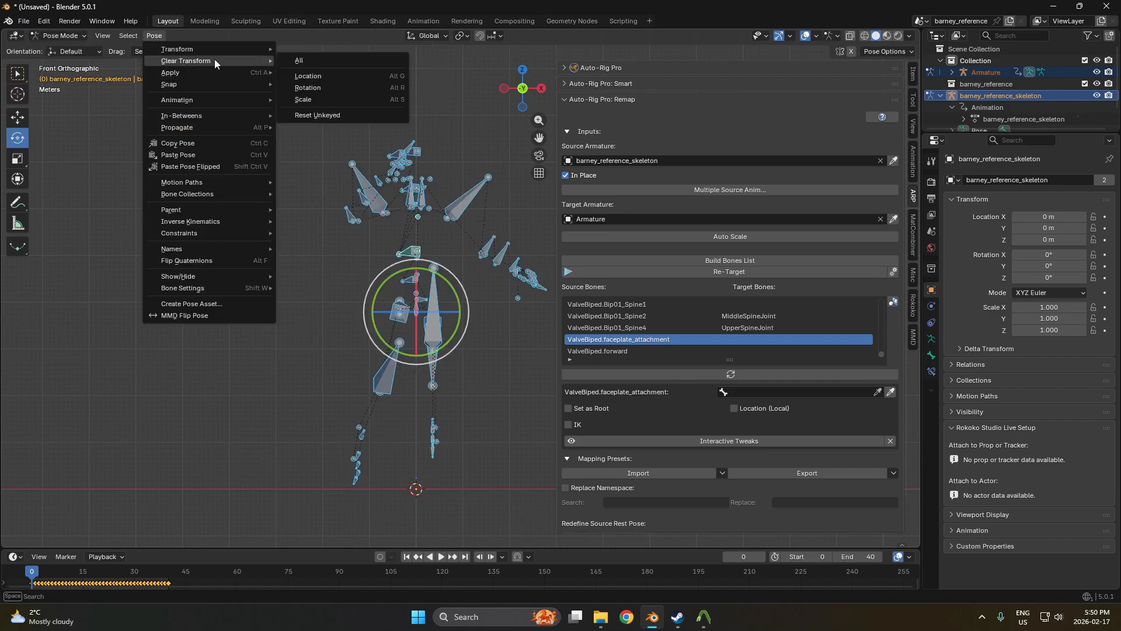
{"action": "left_click", "coordinate": [305, 60]}
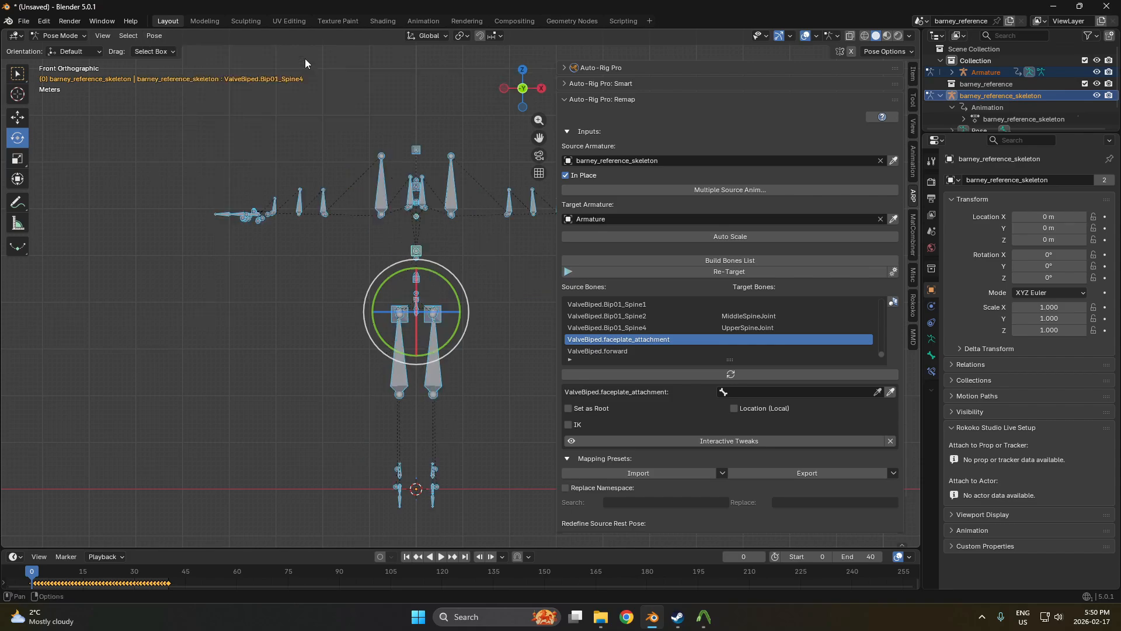
{"action": "left_click", "coordinate": [200, 301]}
{"action": "left_click", "coordinate": [61, 36]}
{"action": "left_click", "coordinate": [62, 49]}
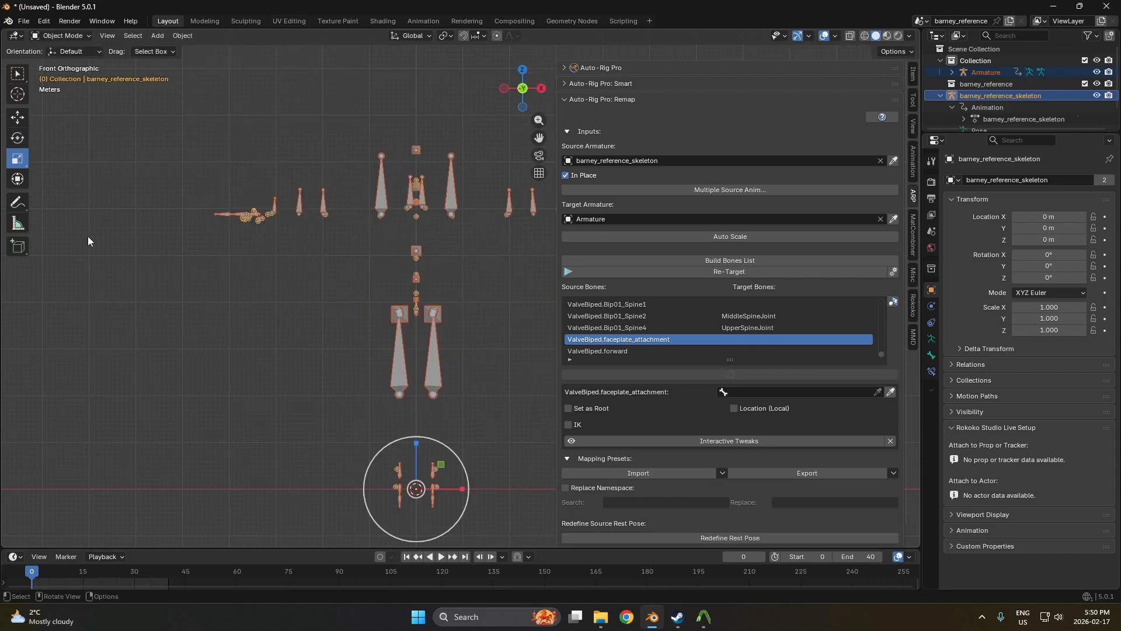
Delete the barney_reference_skeleton armature and the barney_reference collection from the scene.
{"action": "left_click", "coordinate": [455, 233]}
{"action": "left_click", "coordinate": [970, 97]}
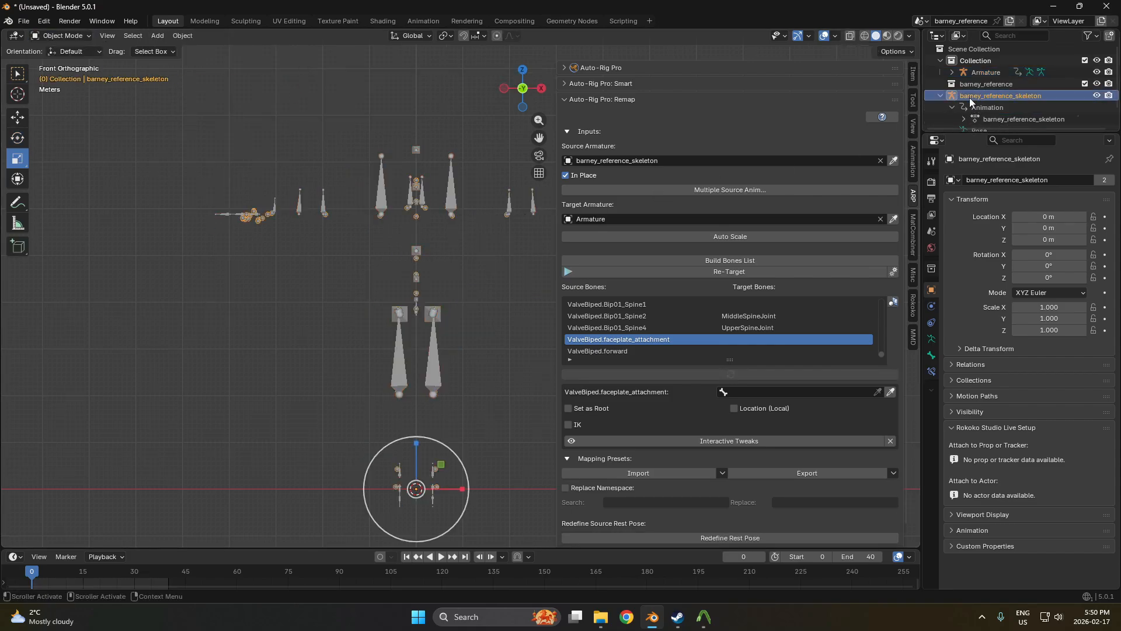
{"action": "key", "text": "Delete"}
{"action": "left_click", "coordinate": [962, 88]}
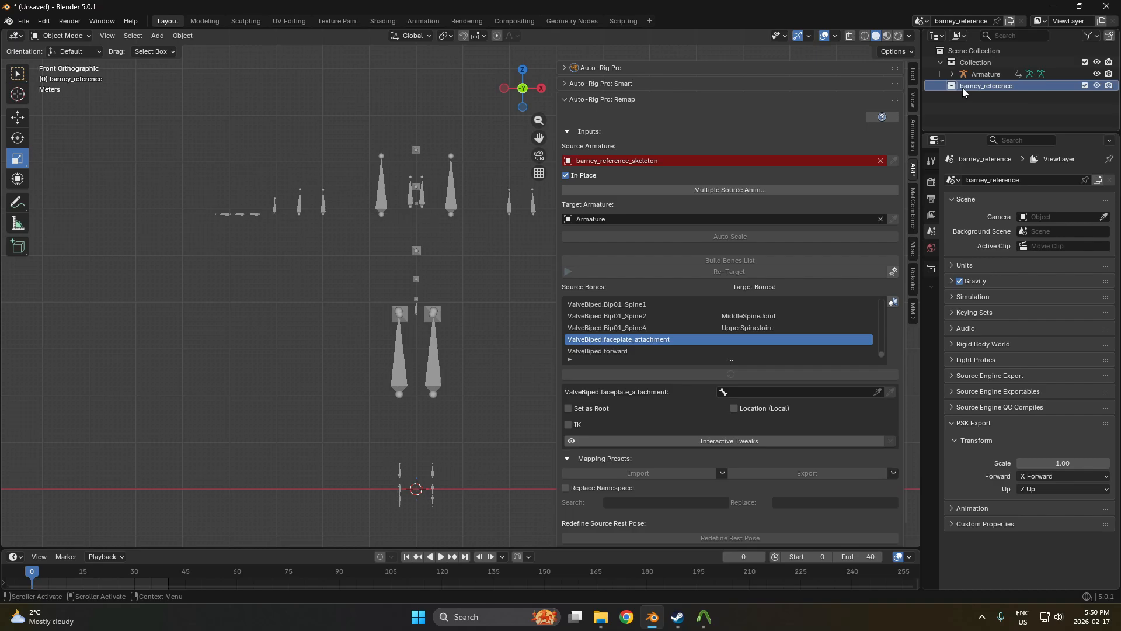
{"action": "key", "text": "Delete"}
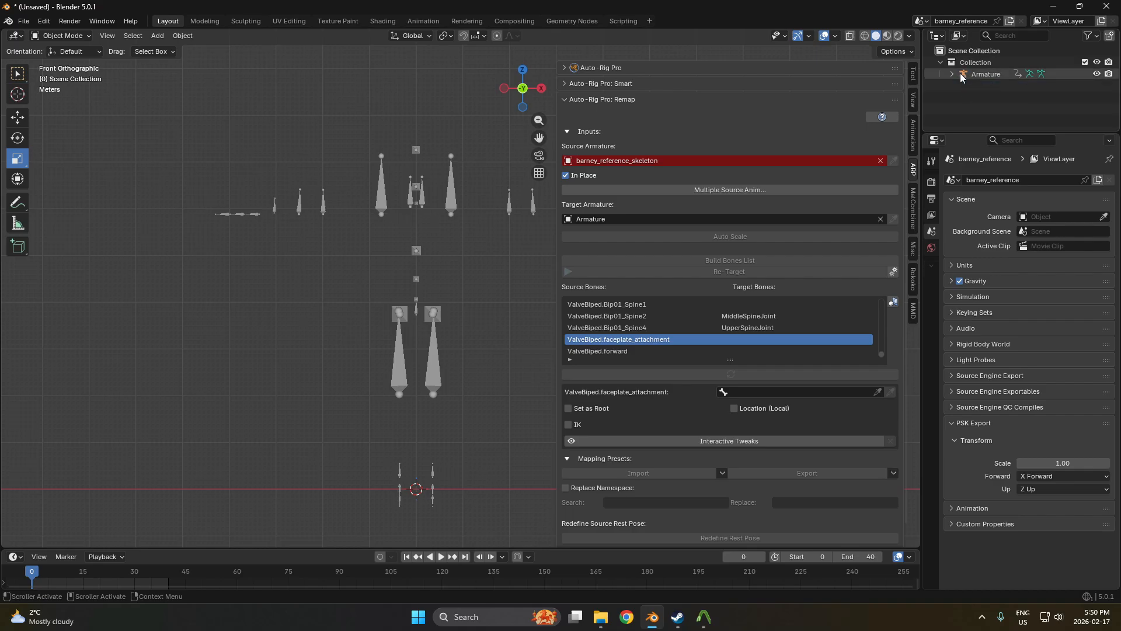
Select the remaining Armature, enter Pose Mode and clear all transforms on all of its bones.
{"action": "key", "text": "a"}
{"action": "left_click", "coordinate": [23, 21]}
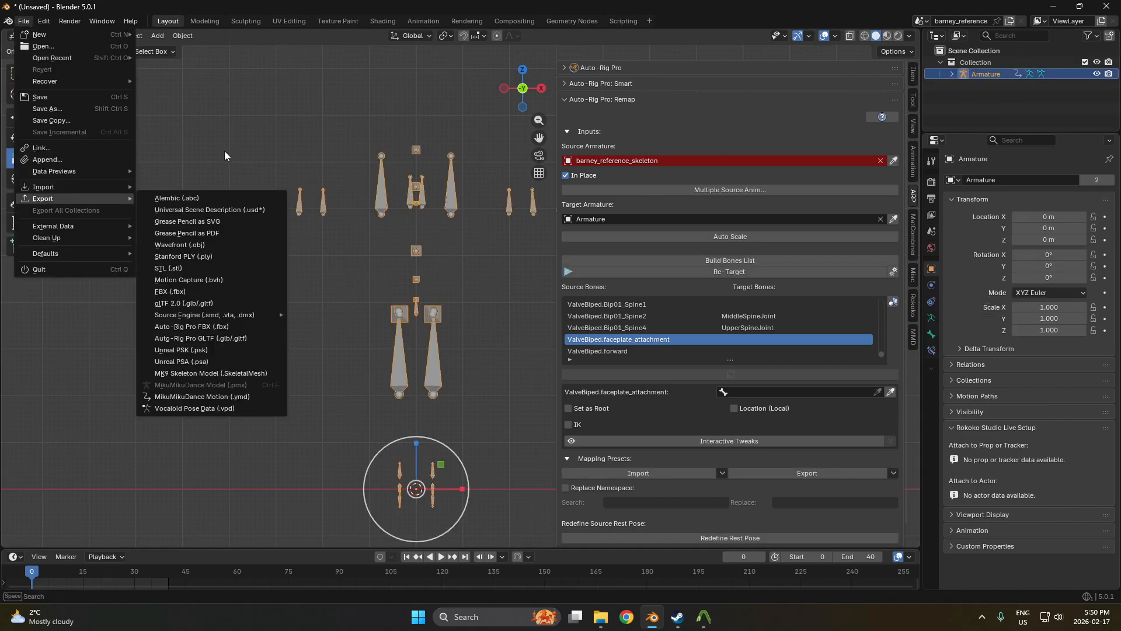
{"action": "key", "text": "ctrl+Tab"}
{"action": "key", "text": "a"}
{"action": "left_click", "coordinate": [154, 35]}
{"action": "mouse_move", "coordinate": [184, 61]}
{"action": "left_click", "coordinate": [296, 60]}
{"action": "left_click", "coordinate": [48, 36]}
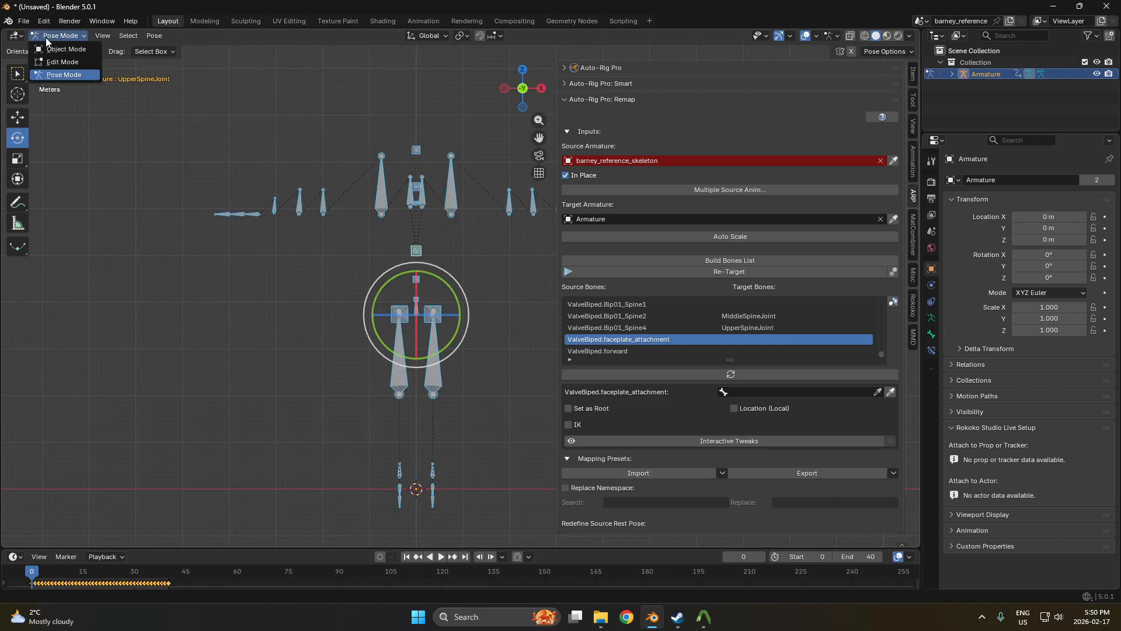
Export the armature in FBX format to the Downloads folder under the name WhackyAnimation.
{"action": "left_click", "coordinate": [23, 21]}
{"action": "mouse_move", "coordinate": [61, 199]}
{"action": "left_click", "coordinate": [181, 293]}
{"action": "left_click", "coordinate": [256, 228]}
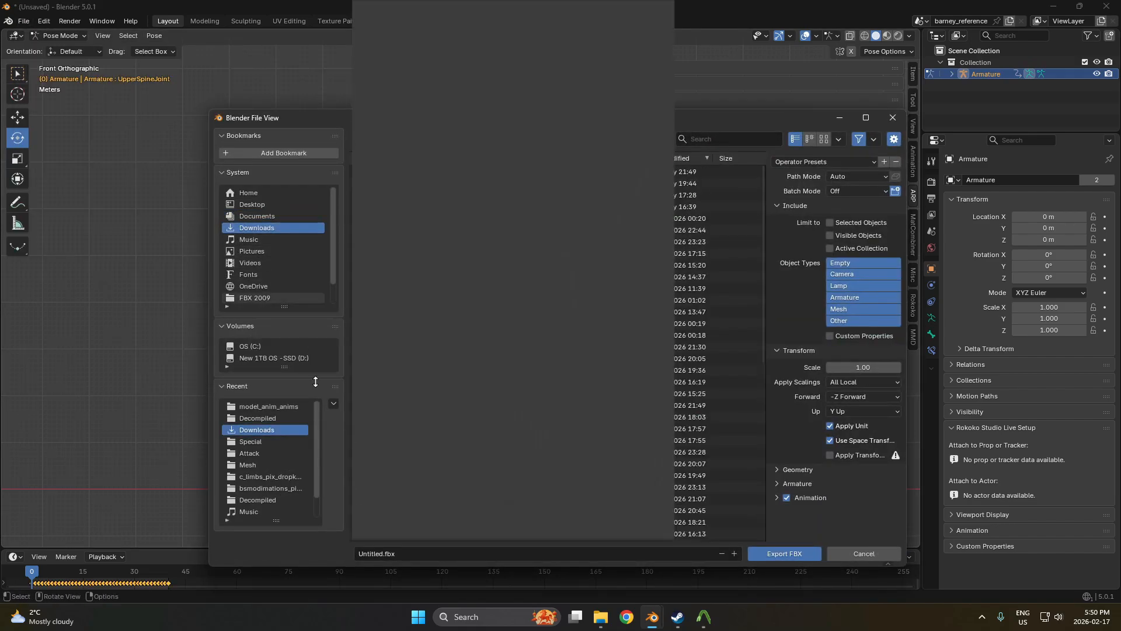
{"action": "left_click", "coordinate": [408, 553]}
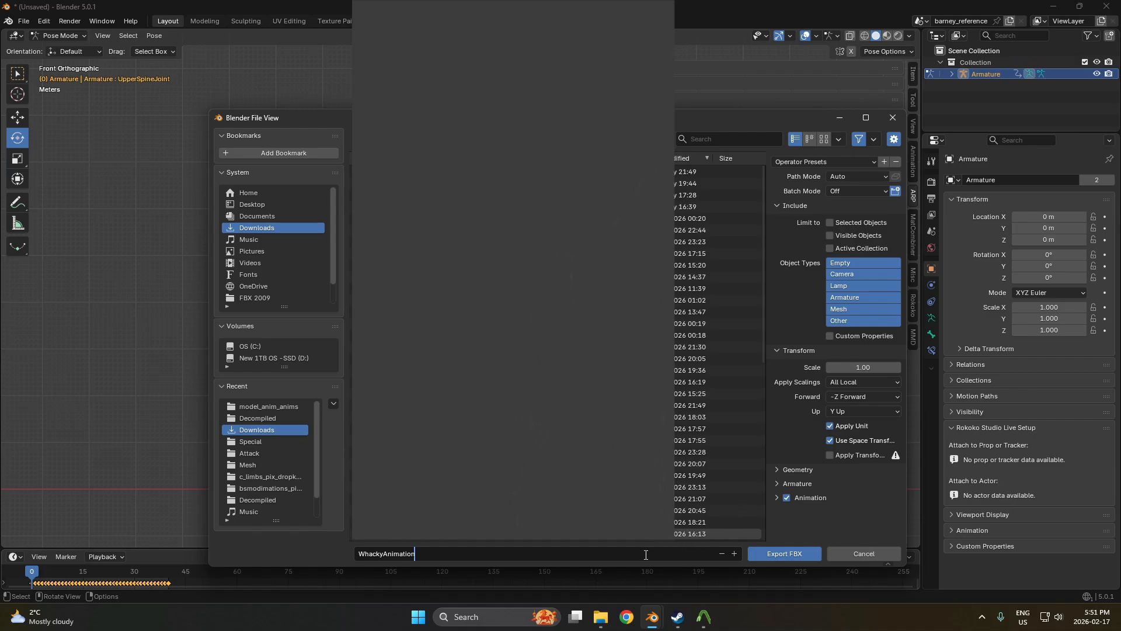
{"action": "key", "text": "Return"}
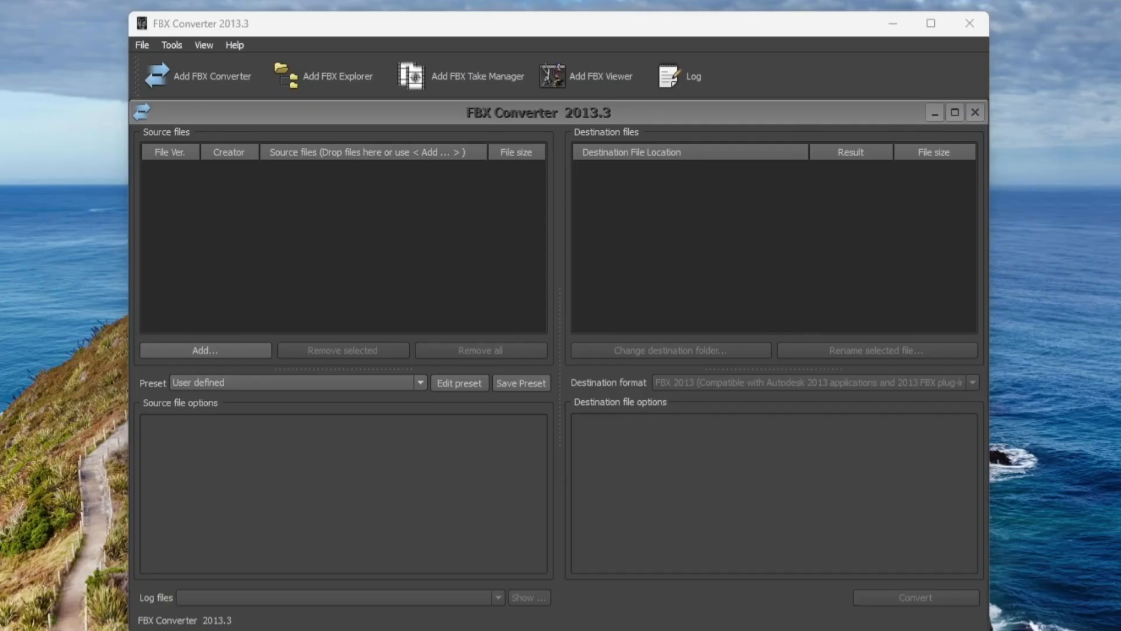
Add WhackyAnimation.fbx from the Downloads folder as the source file and convert it to FBX 2009 in ASCII save mode.
{"action": "left_click", "coordinate": [210, 352]}
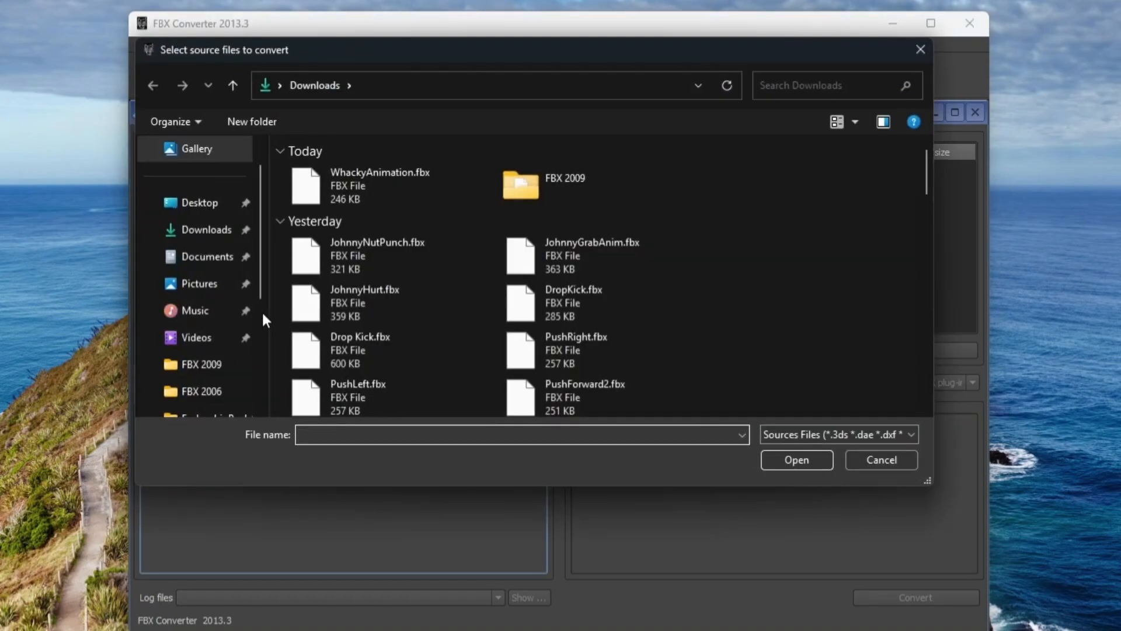
{"action": "double_click", "coordinate": [369, 195]}
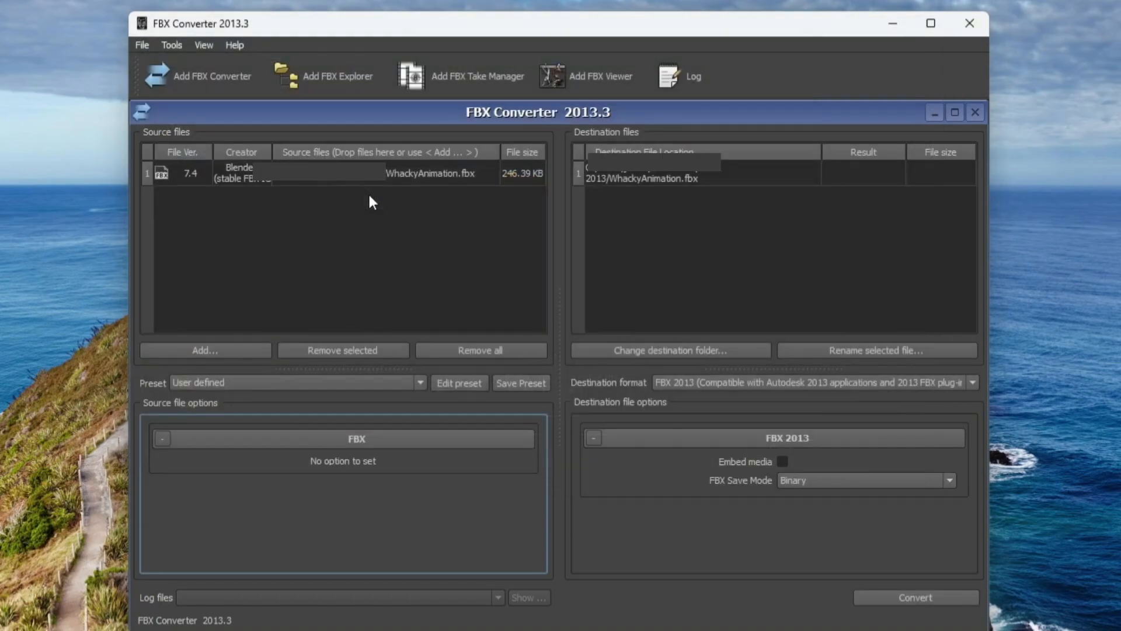
{"action": "left_click", "coordinate": [792, 386]}
{"action": "left_click", "coordinate": [714, 442]}
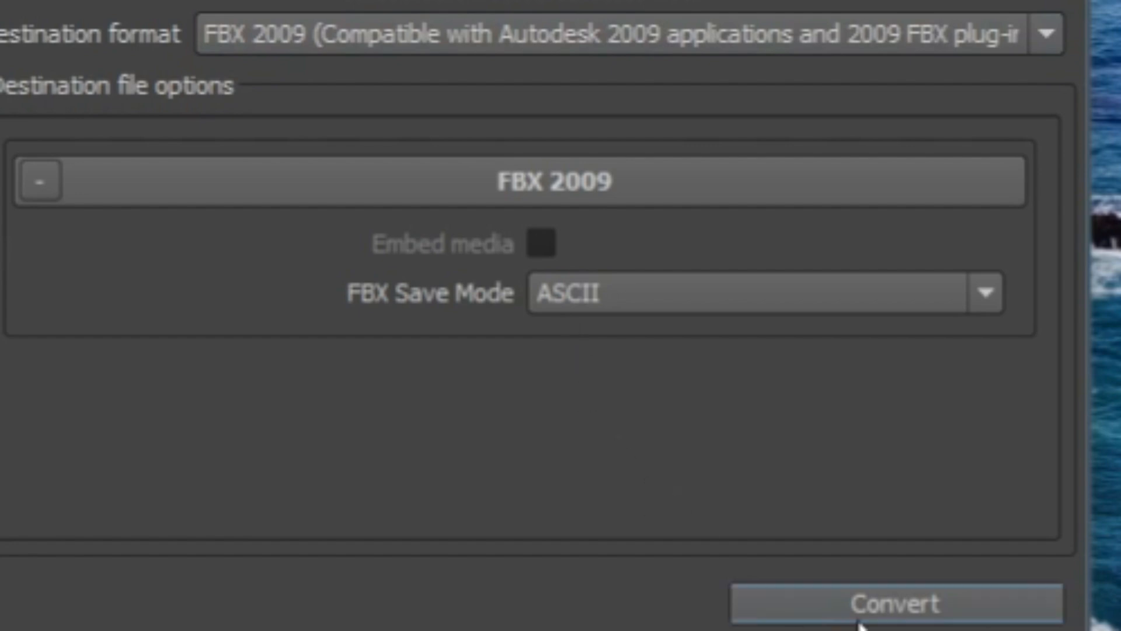
{"action": "left_click", "coordinate": [876, 615]}
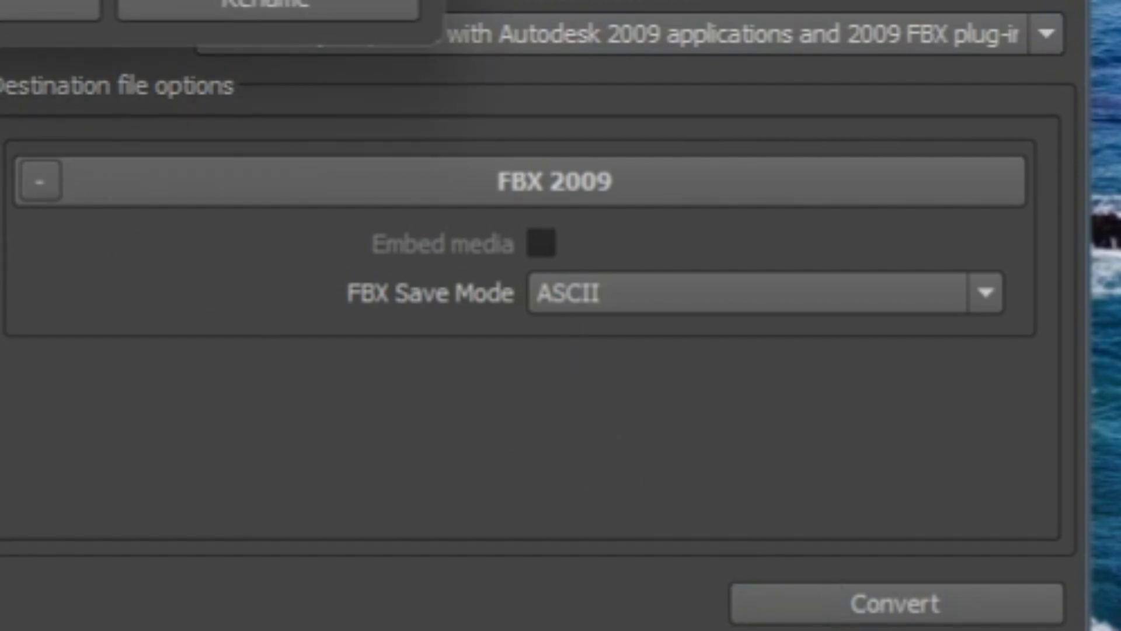
{"action": "key", "text": "Return"}
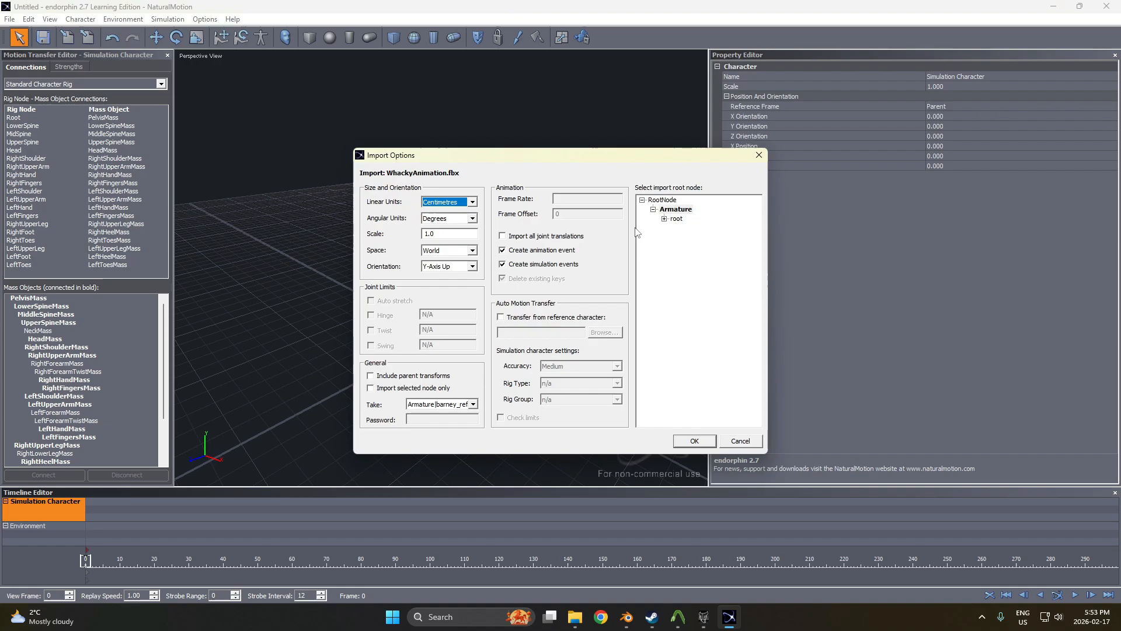
Expand the root node and import WhackyAnimation.fbx onto the simulation character with the orientation set to Z-Axis Up.
{"action": "left_click", "coordinate": [664, 219]}
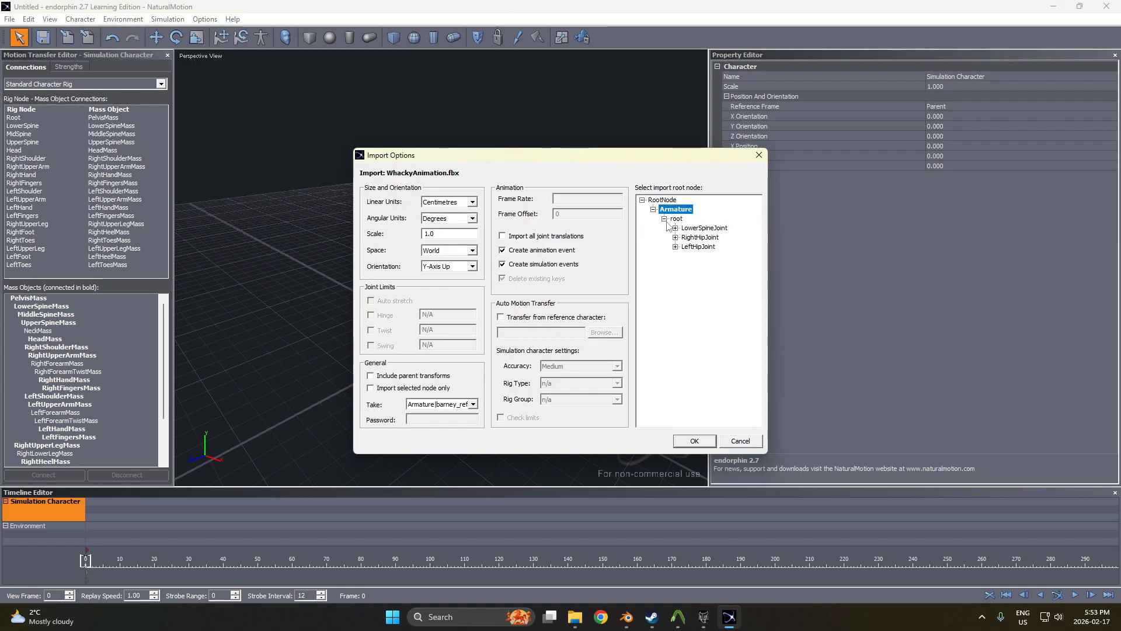
{"action": "left_click", "coordinate": [459, 269]}
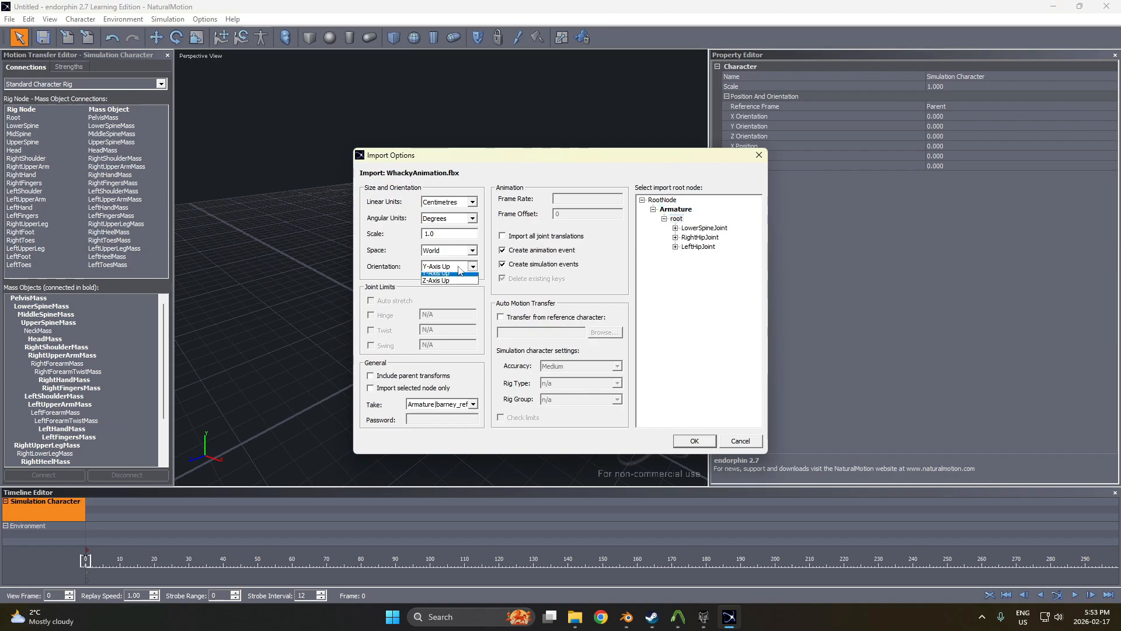
{"action": "left_click", "coordinate": [442, 285]}
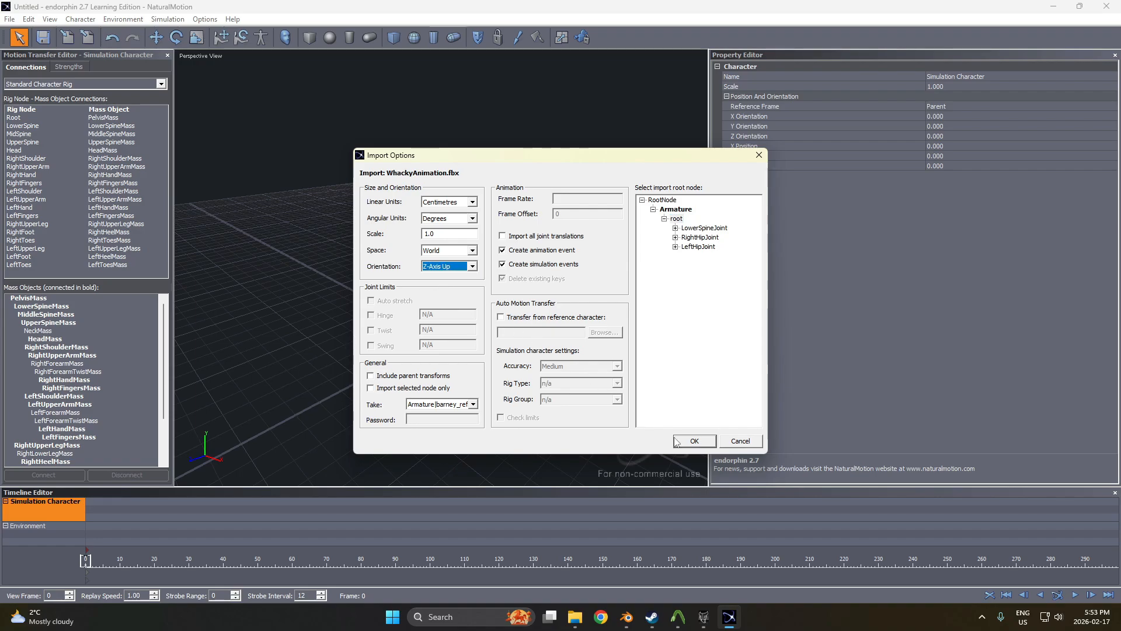
{"action": "left_click", "coordinate": [692, 441]}
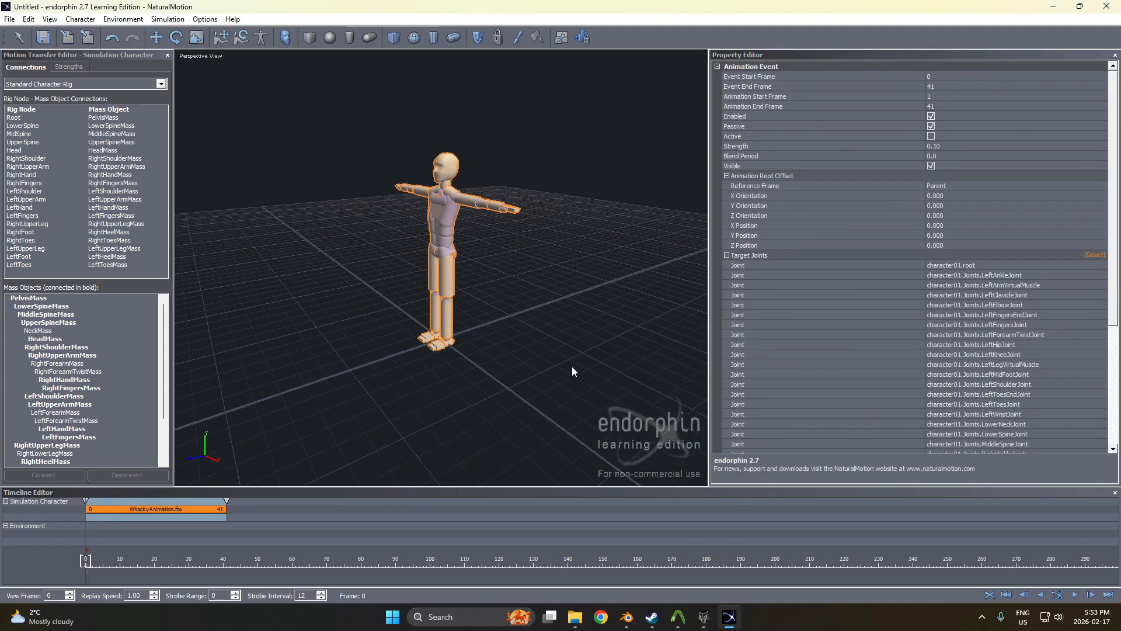
Run the simulation to check the imported animation on the character from another angle, and switch to Blender.
{"action": "left_click", "coordinate": [1057, 594]}
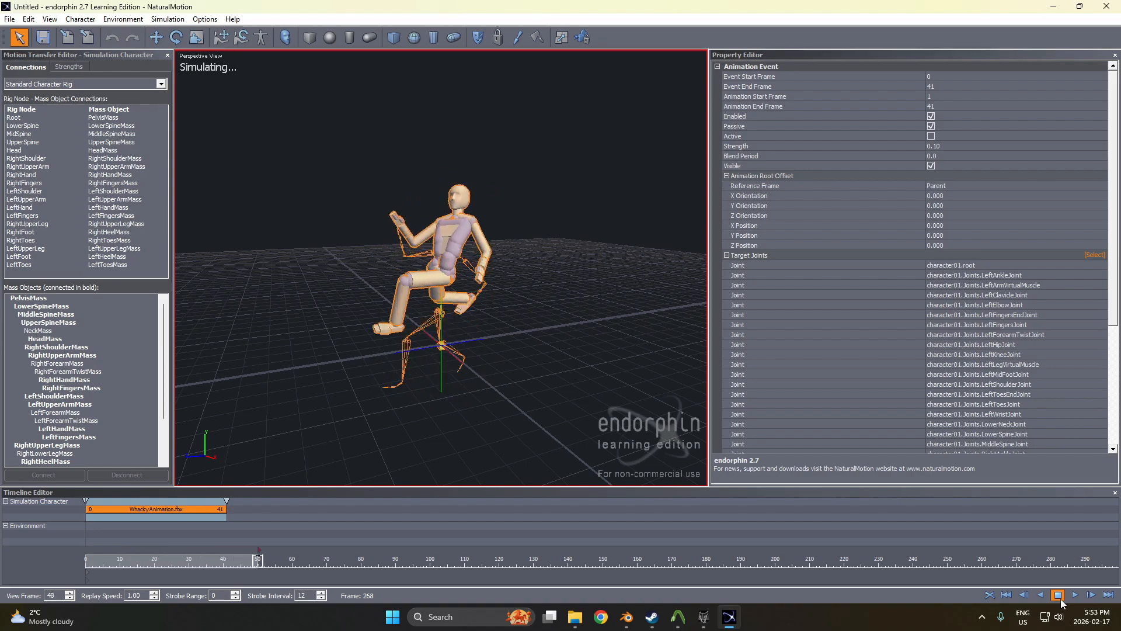
{"action": "left_click_drag", "start_coordinate": [539, 404], "coordinate": [576, 336], "text": "alt"}
{"action": "left_click", "coordinate": [652, 619]}
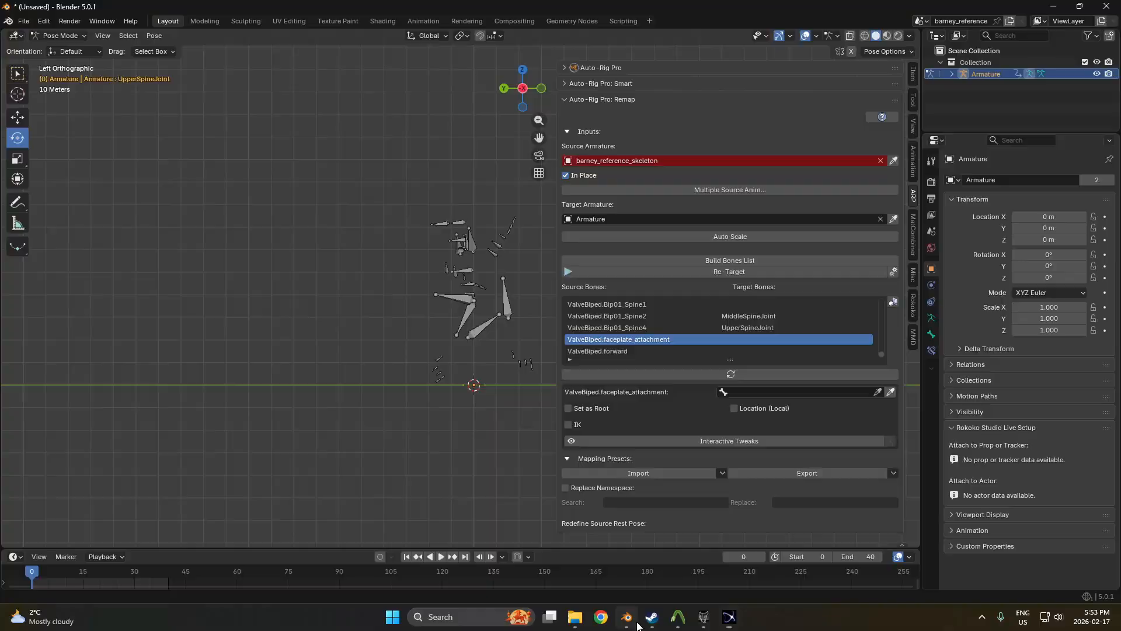